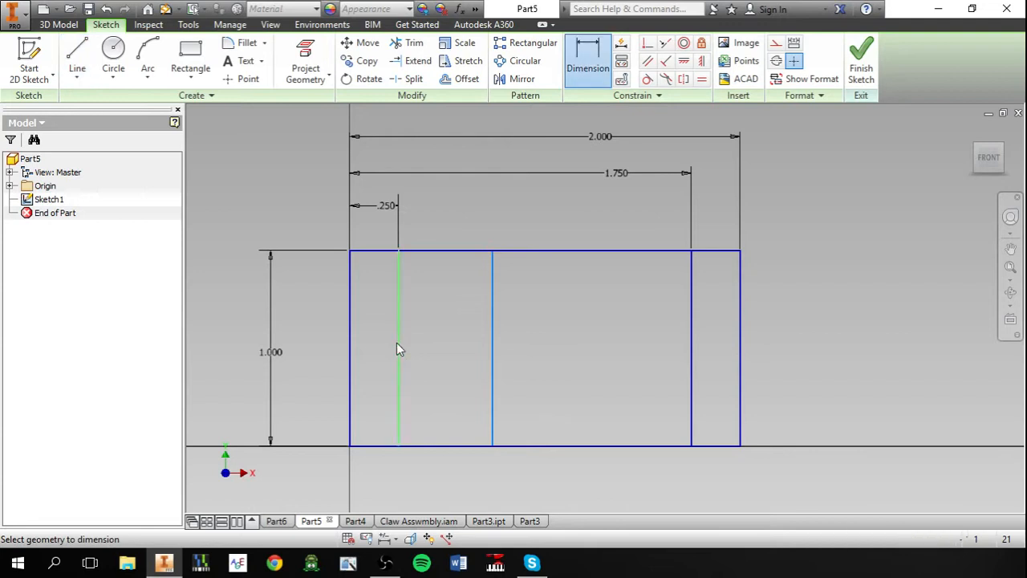
- Dimension the middle line from the .250 in line as half the difference between the 1.750 and .250 dimensions
click(396, 343)
click(496, 313)
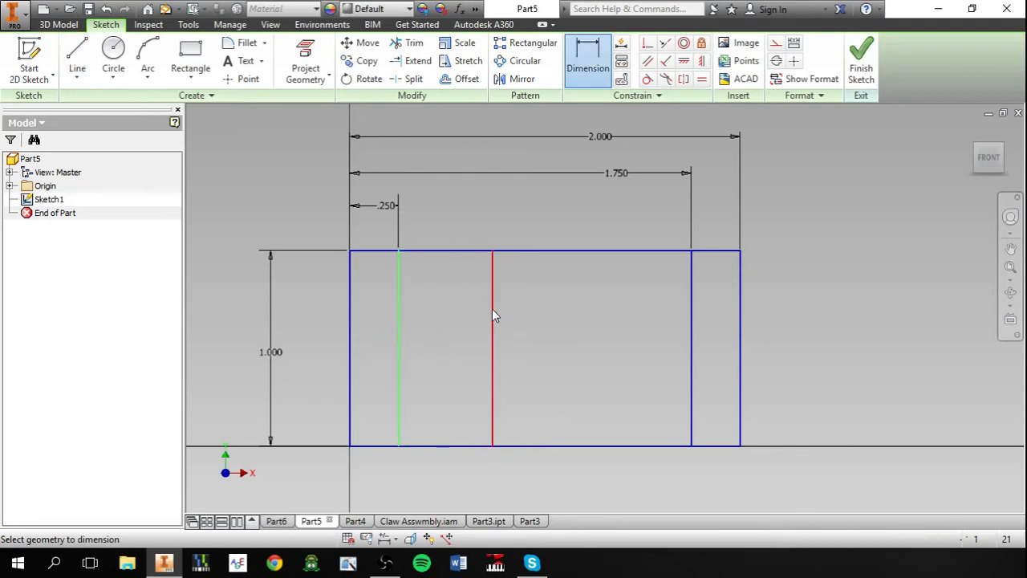
click(464, 213)
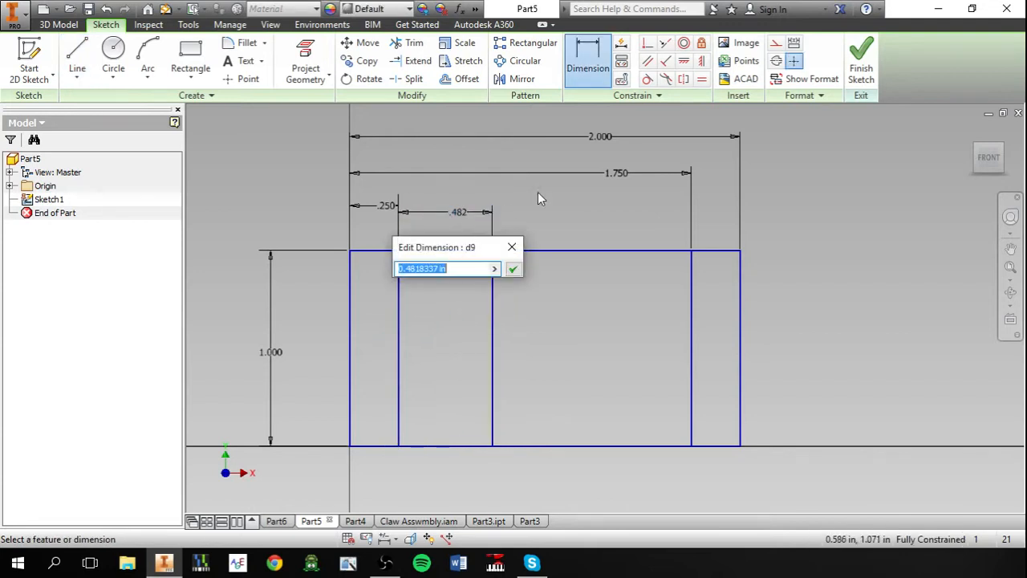
click(616, 173)
drag(437, 249, 429, 269)
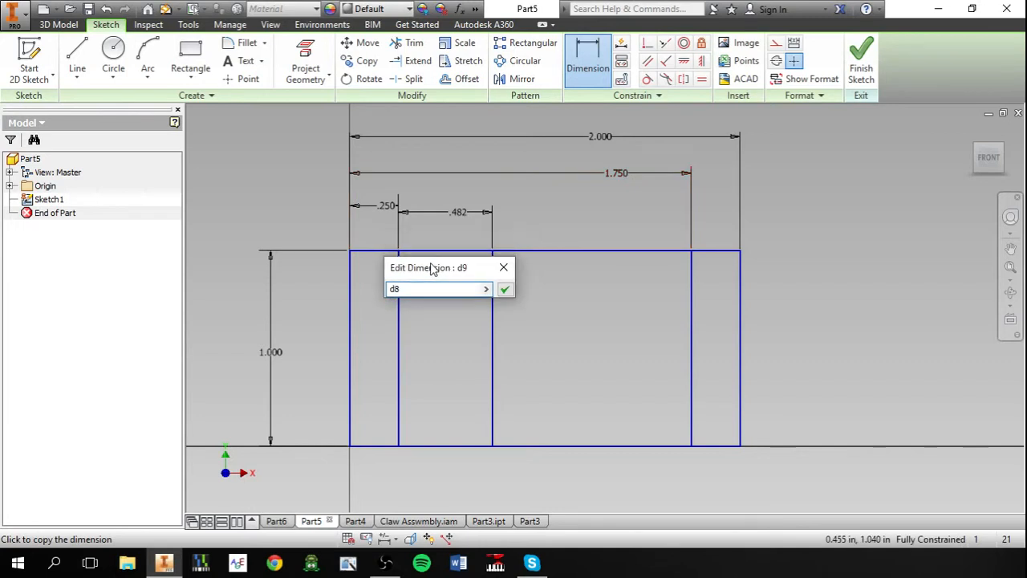
text(-)
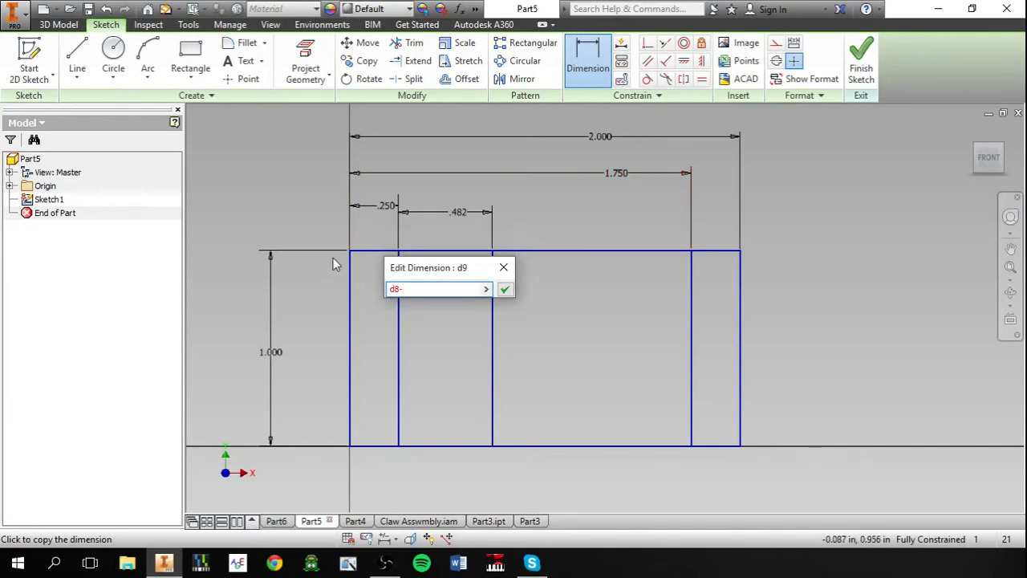
click(383, 214)
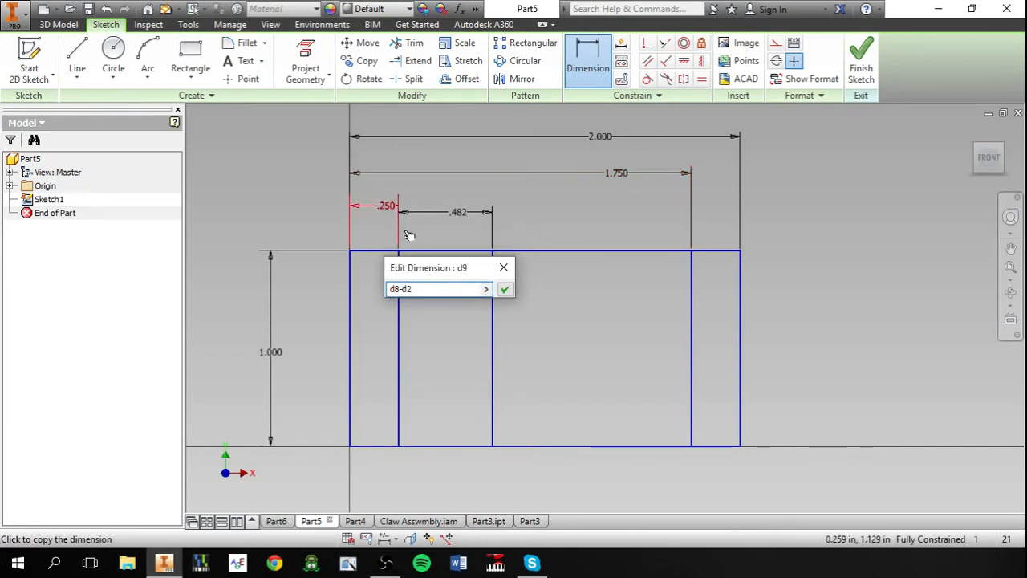
key(Return)
- Set the 1.750 in dimension to 1.5 in and the .250 in dimension to .5 in
double_click(577, 177)
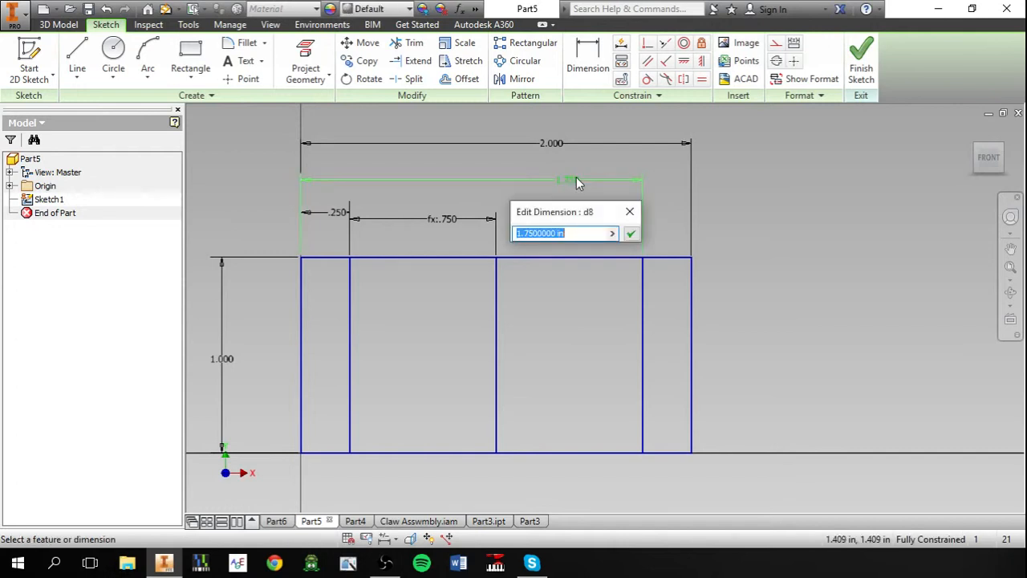
text(1.5)
key(Return)
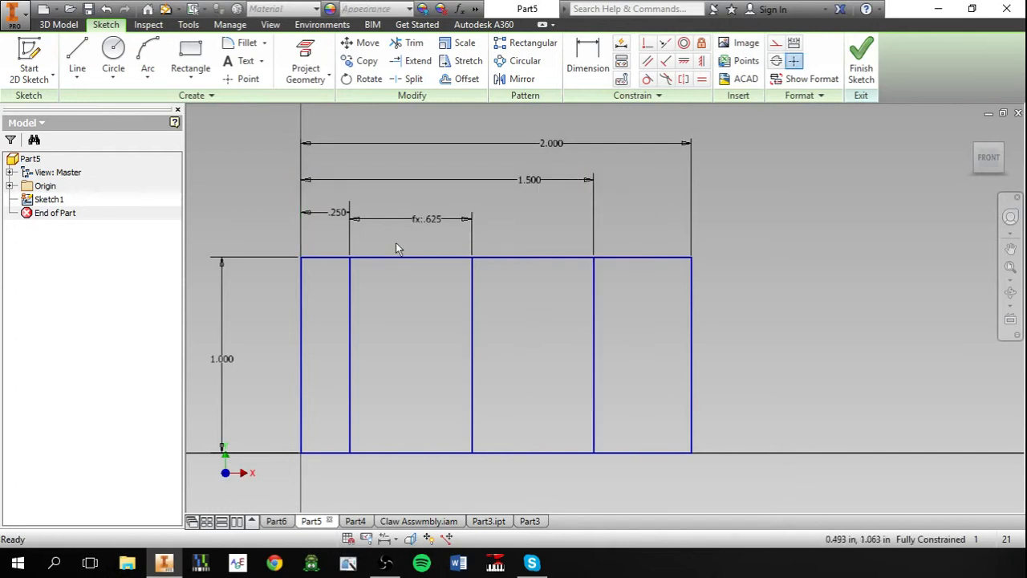
double_click(352, 218)
text(.5)
key(Return)
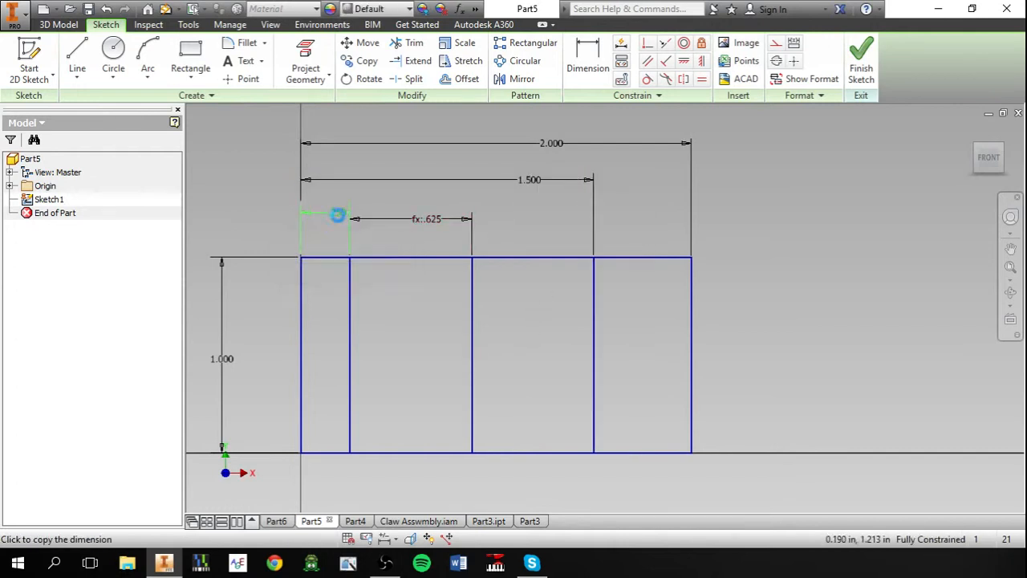
- Delete the 1.500 in dimension and the formula-driven dimension of the middle line
click(528, 181)
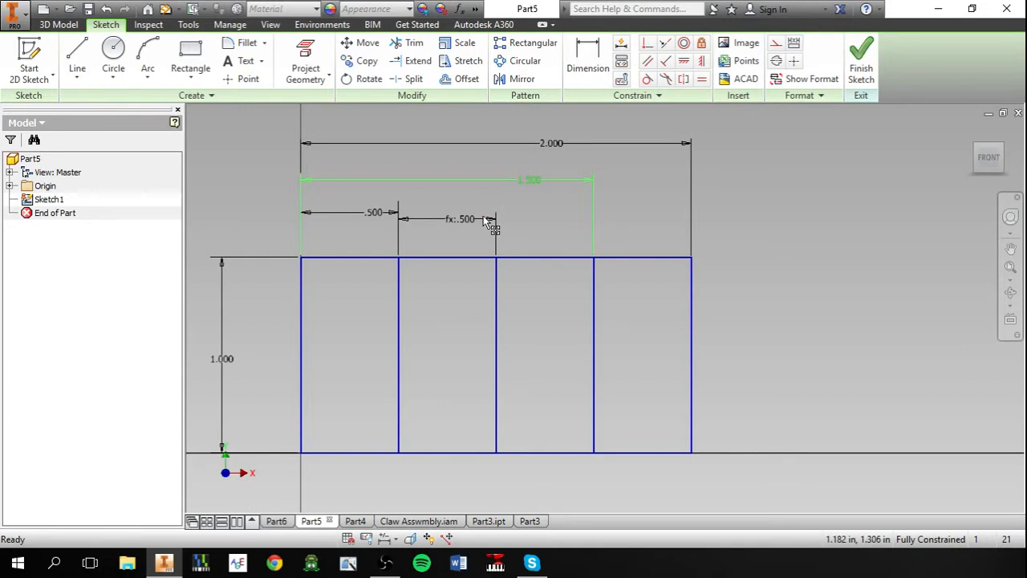
key(Delete)
click(462, 219)
key(Delete)
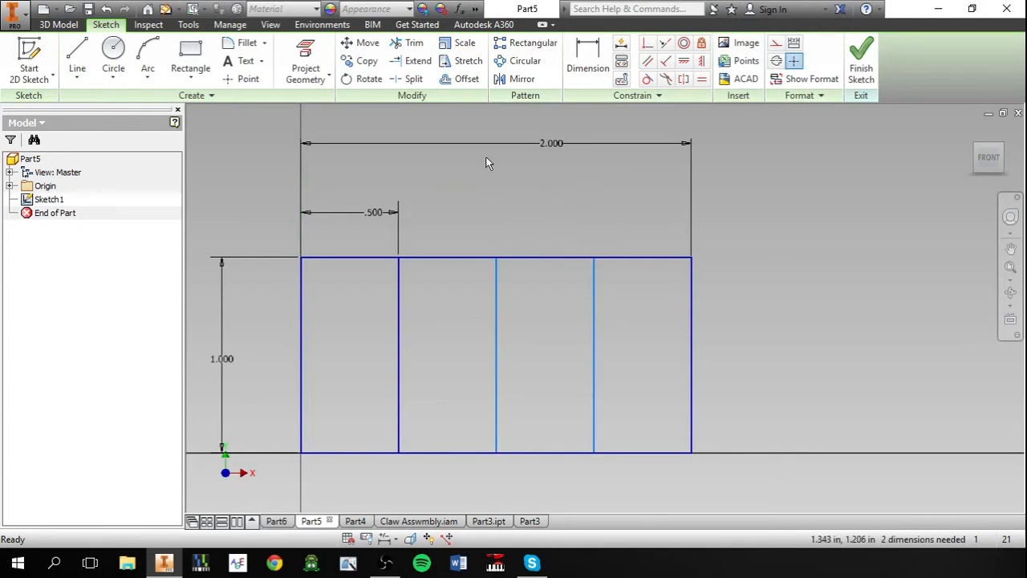
- Dimension the gap between the third inner line and the rectangle's right edge at .500 in
click(587, 60)
click(594, 292)
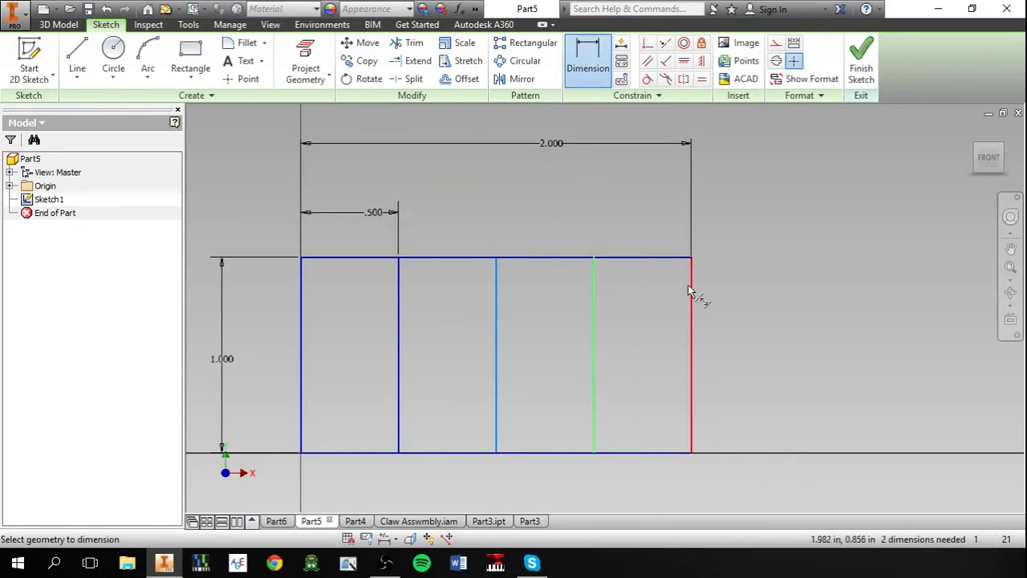
click(691, 290)
click(649, 213)
click(701, 267)
- Add a driven dimension between the two outer inner lines and place it higher above the rectangle
click(360, 163)
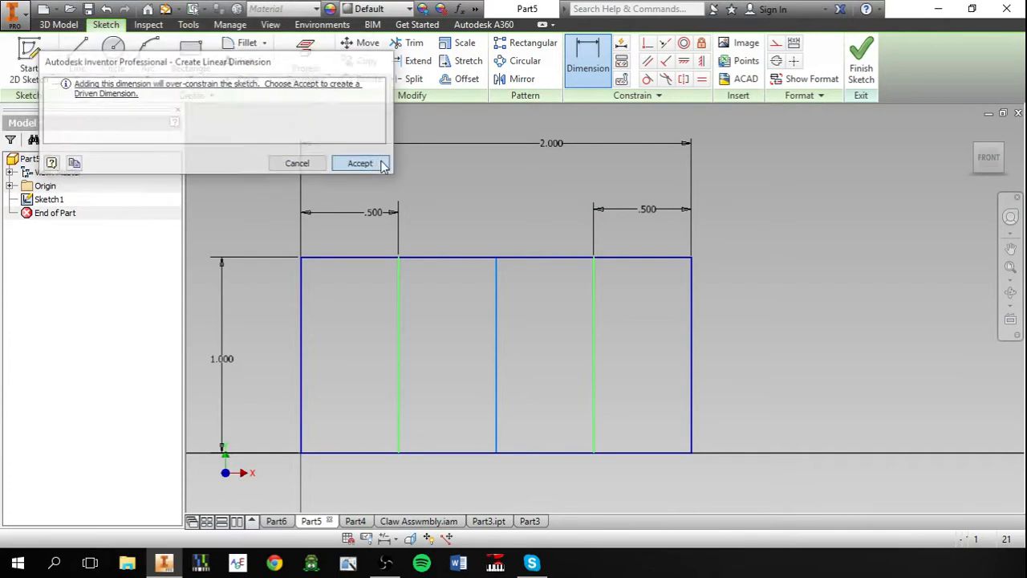
middle_drag(500, 215, 490, 218)
key(Escape)
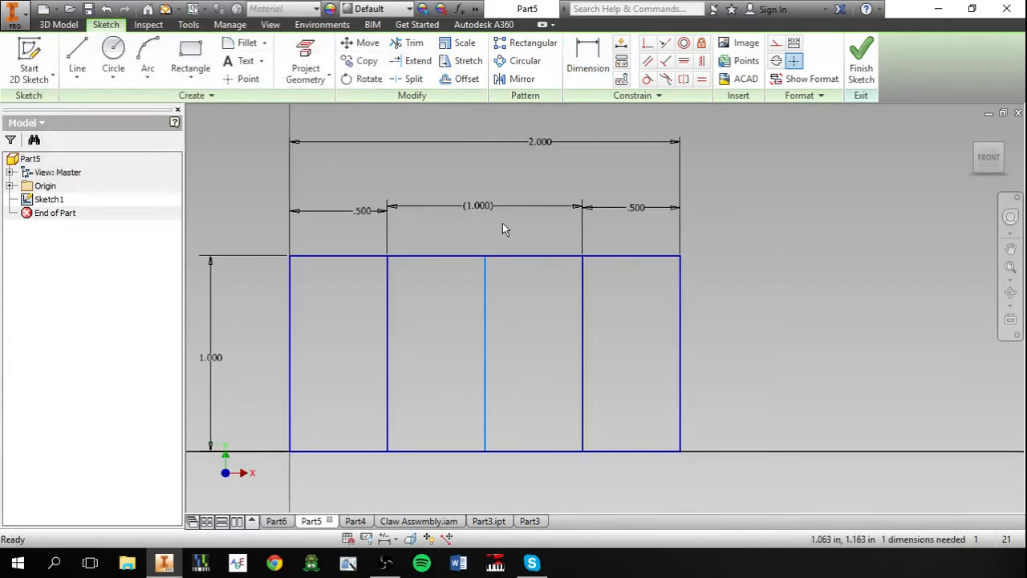
drag(474, 205, 472, 187)
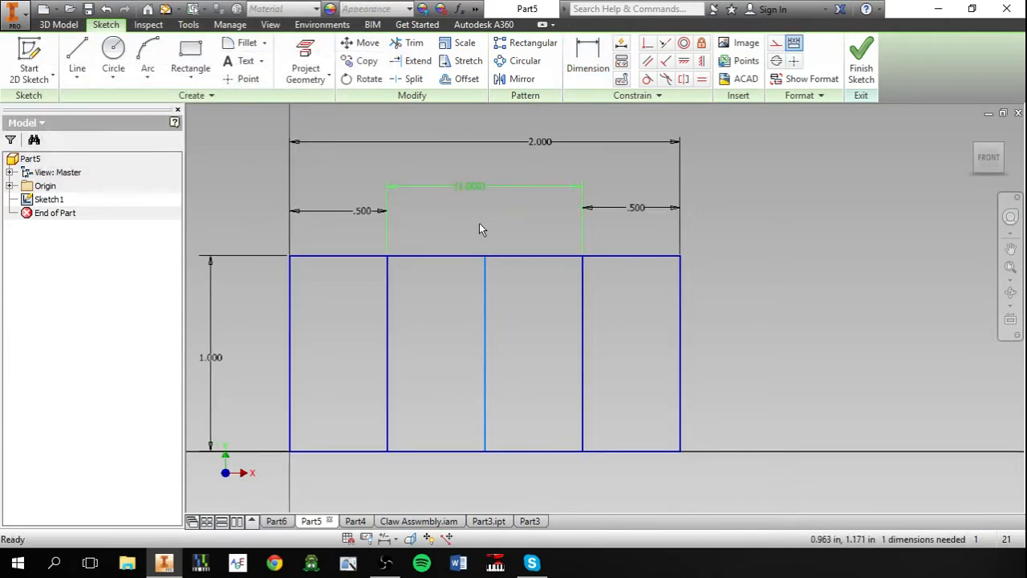
- Dimension the middle line from the first inner line as half of the driven dimension
click(602, 71)
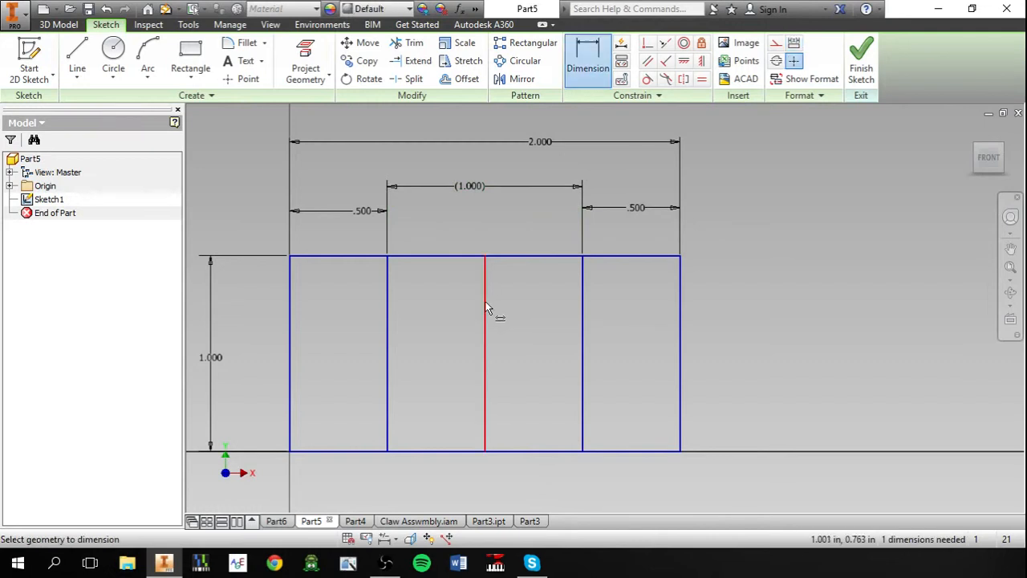
click(486, 309)
click(389, 340)
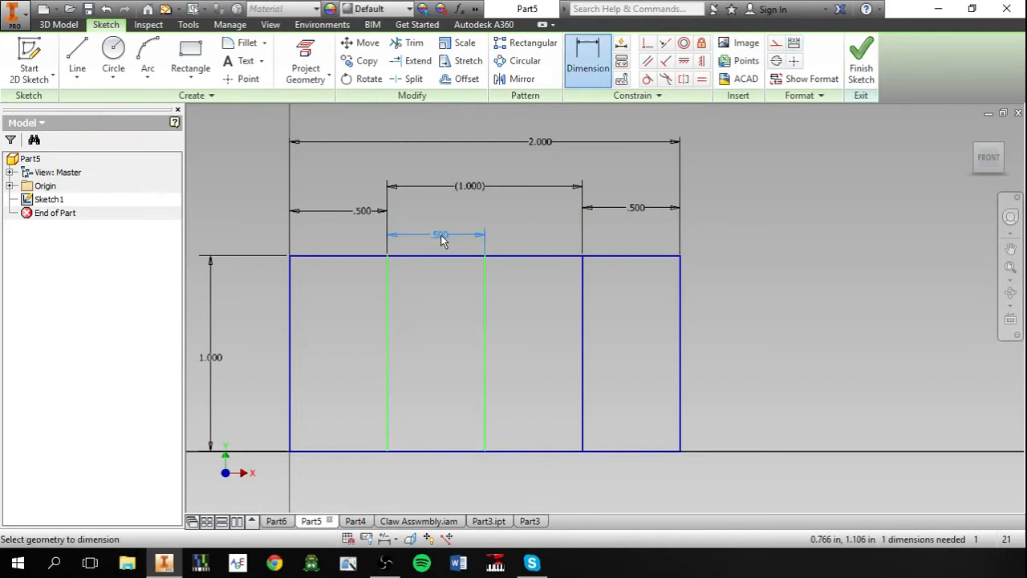
click(447, 228)
click(477, 187)
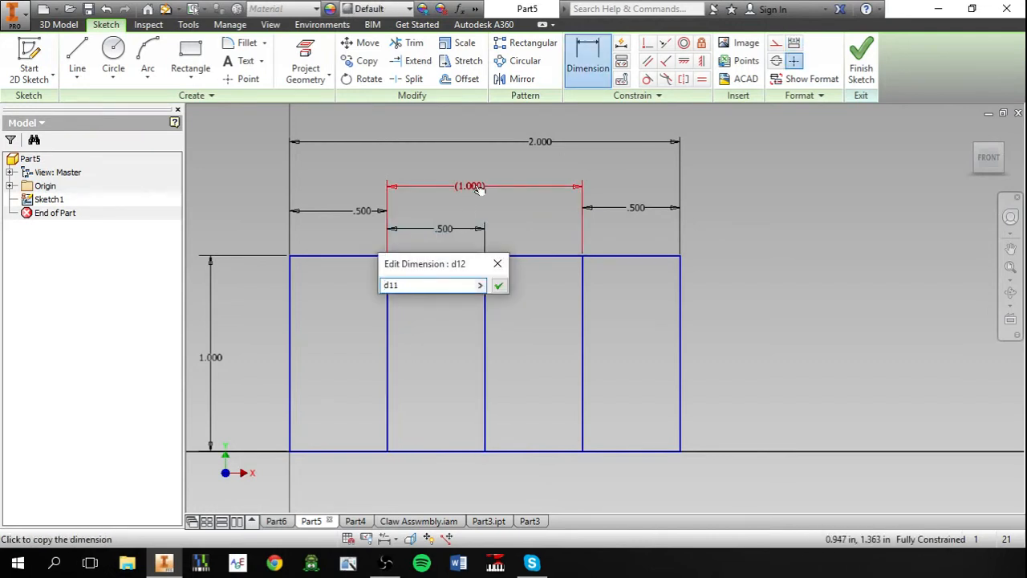
key(Return)
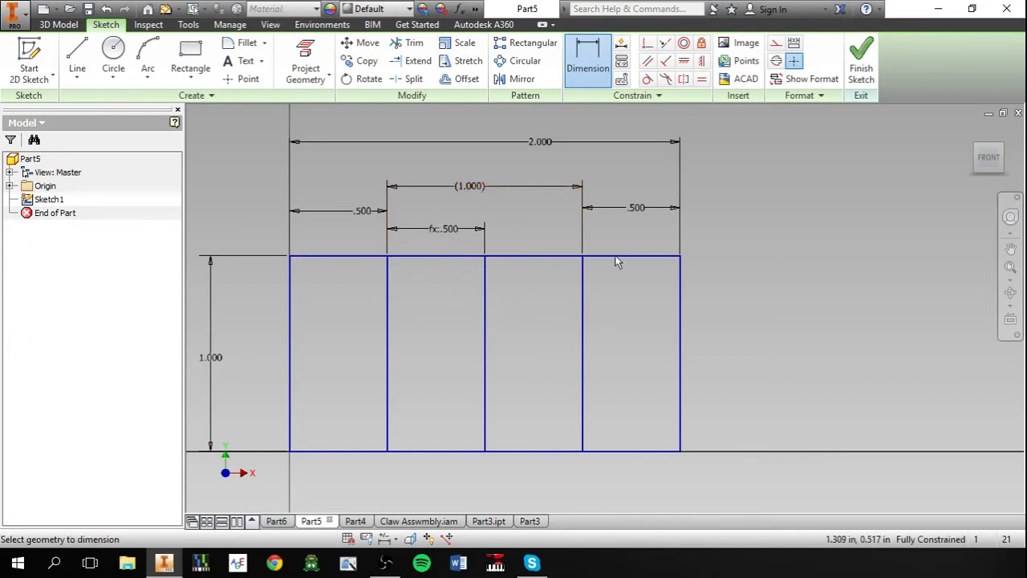
key(Escape)
- Set both outer strip widths, at the rectangle's right and left ends, to .75 in
double_click(636, 209)
text(.)
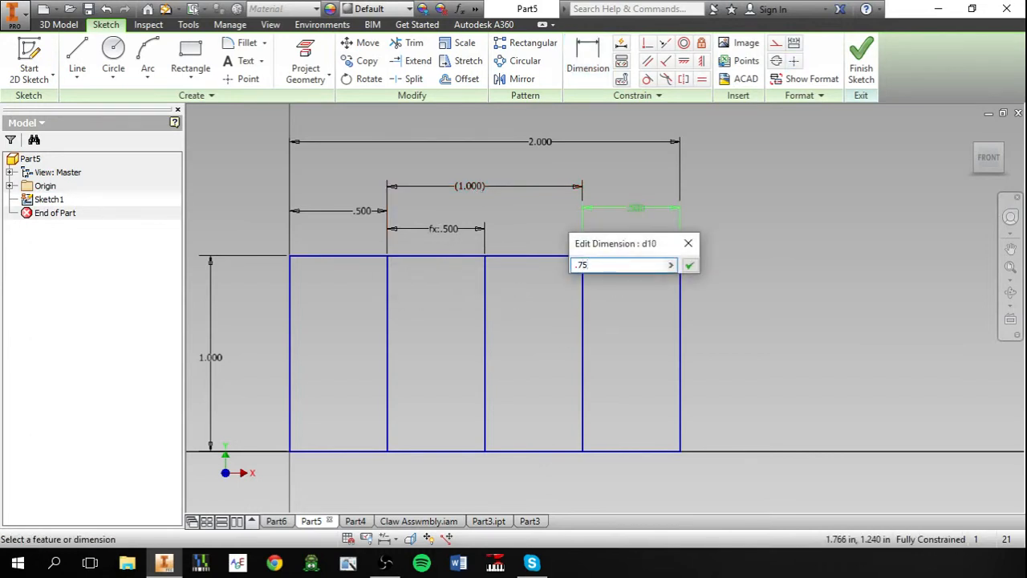
text(75)
key(Return)
double_click(369, 211)
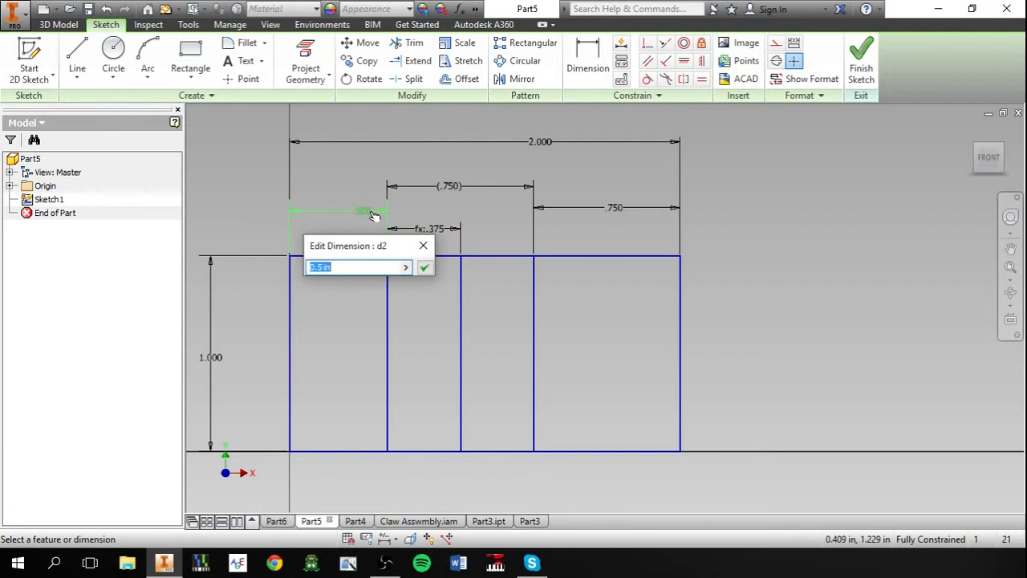
text(.75)
key(Return)
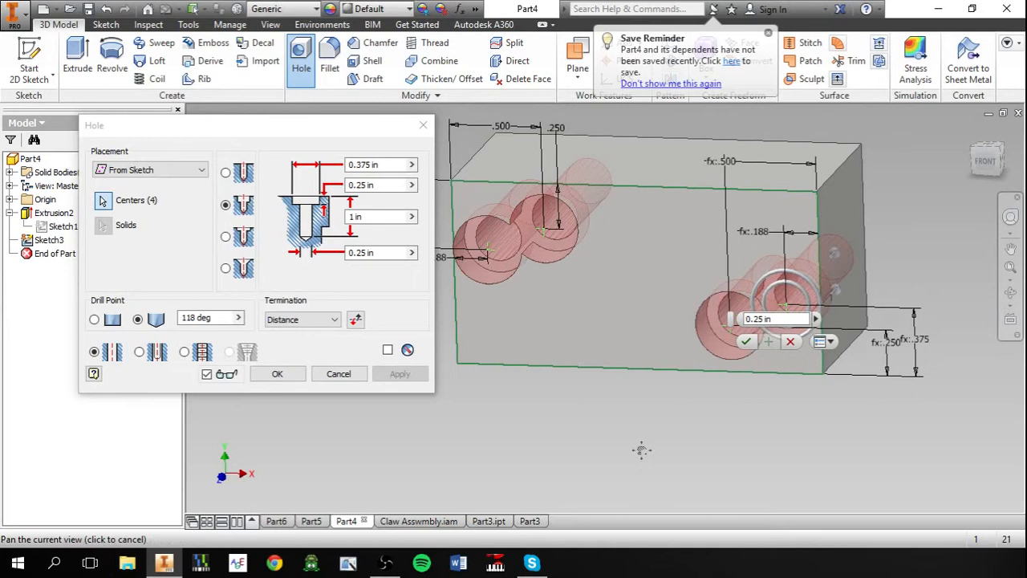
scroll(642, 450, down, 1)
middle_drag(642, 450, 612, 413)
scroll(612, 413, down, 1)
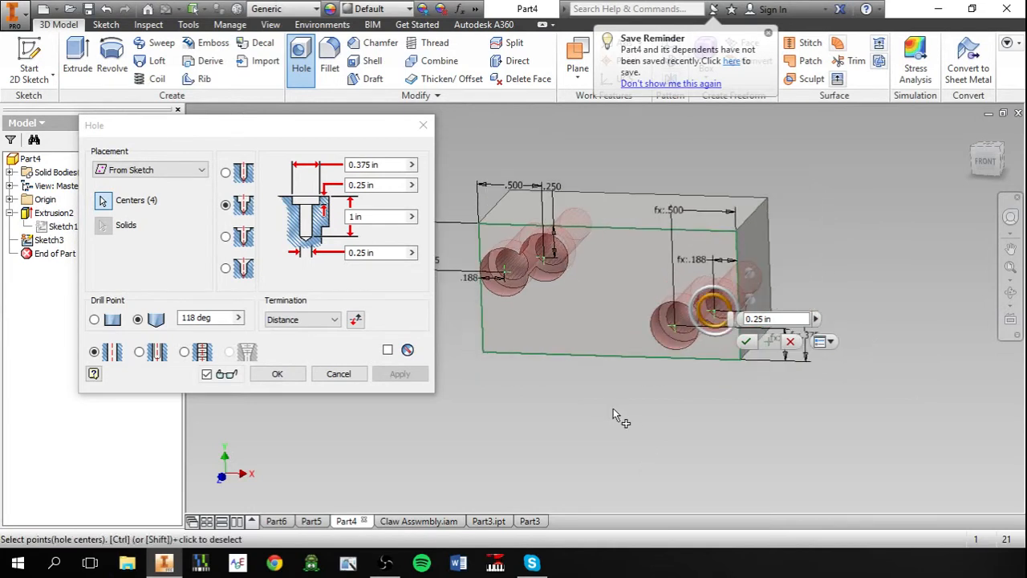
key(Escape)
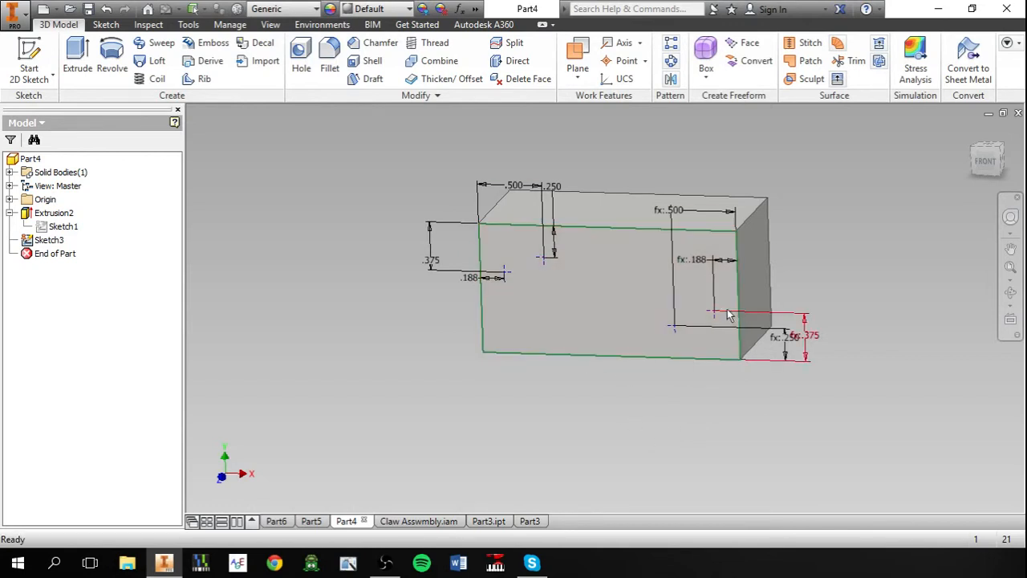
- Create 0.25 in counterbored holes, 1 in deep with a 0.375 by 0.25 in counterbore, at the two inner sketch points only
middle_drag(620, 400, 561, 395)
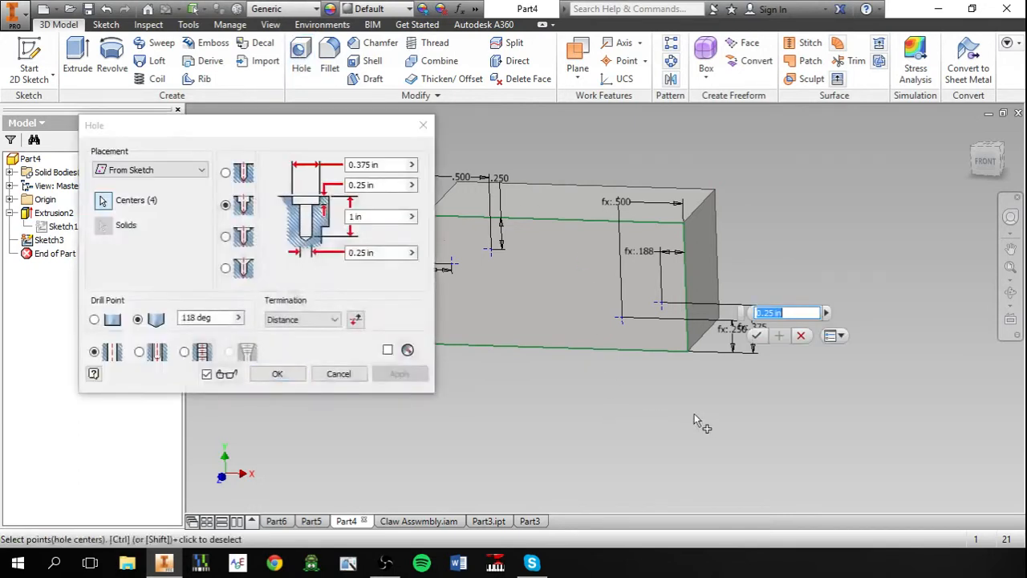
mouse_move(690, 415)
middle_down()
mouse_move(697, 401)
mouse_move(687, 406)
middle_up()
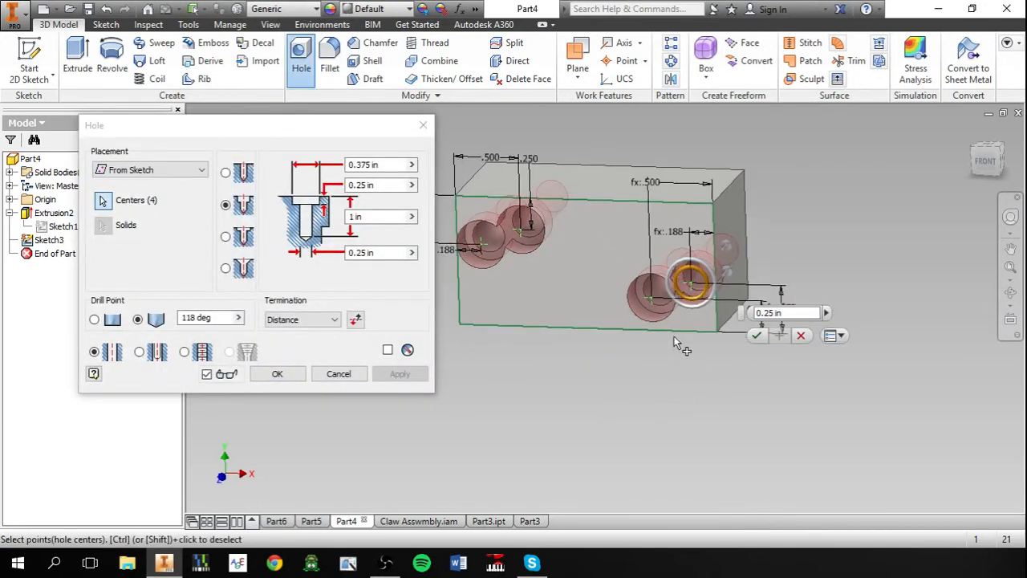
ctrl+click(690, 284)
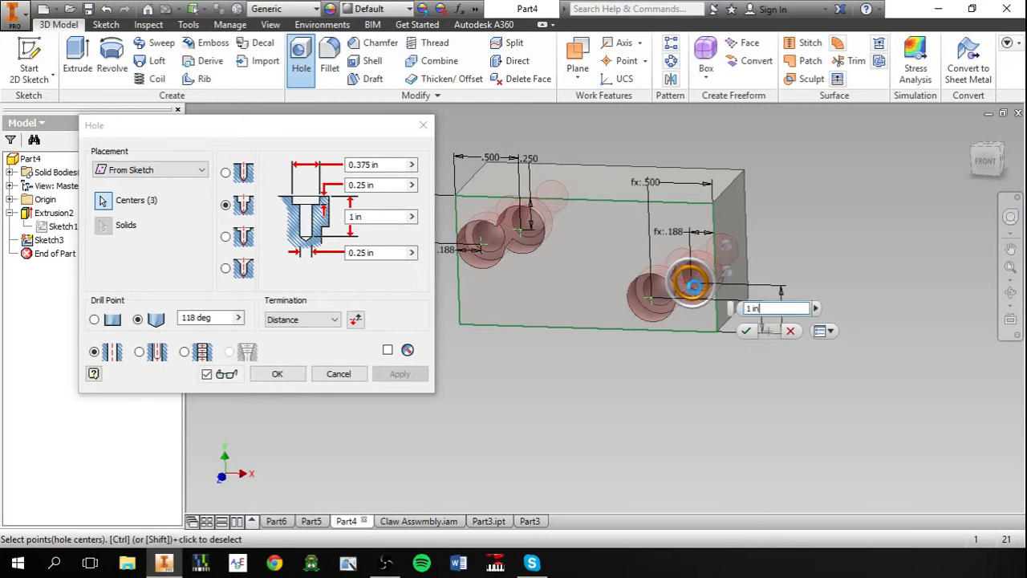
ctrl+click(482, 244)
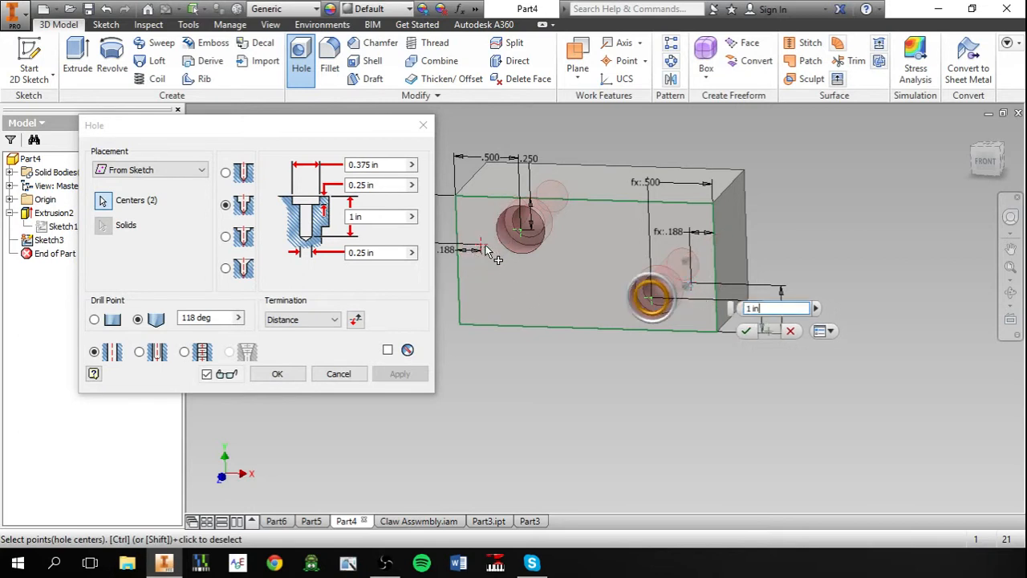
click(277, 374)
key(F2)
drag(469, 359, 474, 365)
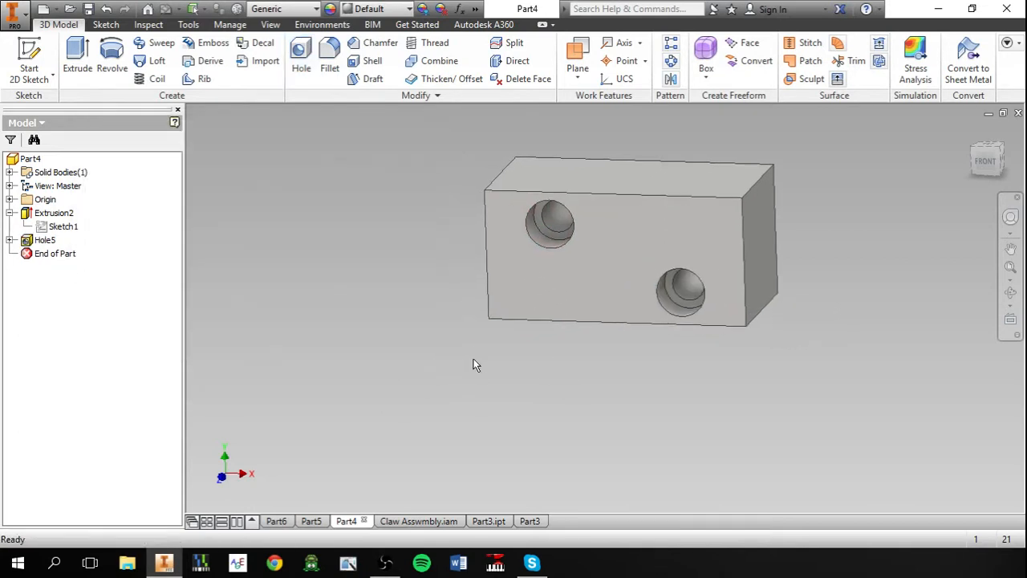
- Make Sketch3 under the counterbored hole feature visible again
click(8, 240)
right_click(58, 253)
click(85, 402)
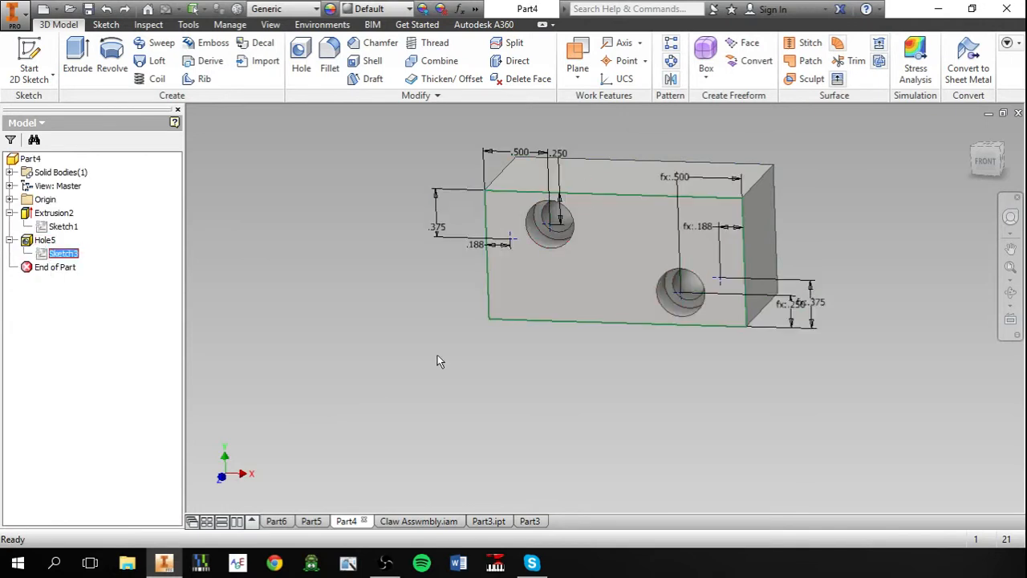
key(F2)
drag(390, 356, 338, 342)
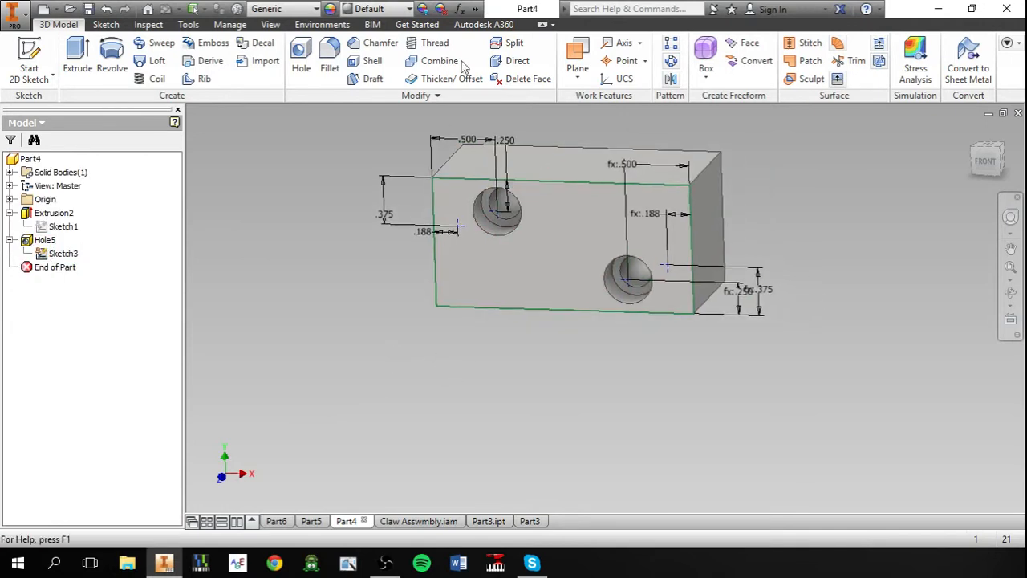
- Create plain drilled holes of 0.25 in diameter at the two remaining outer points of Sketch3
click(303, 63)
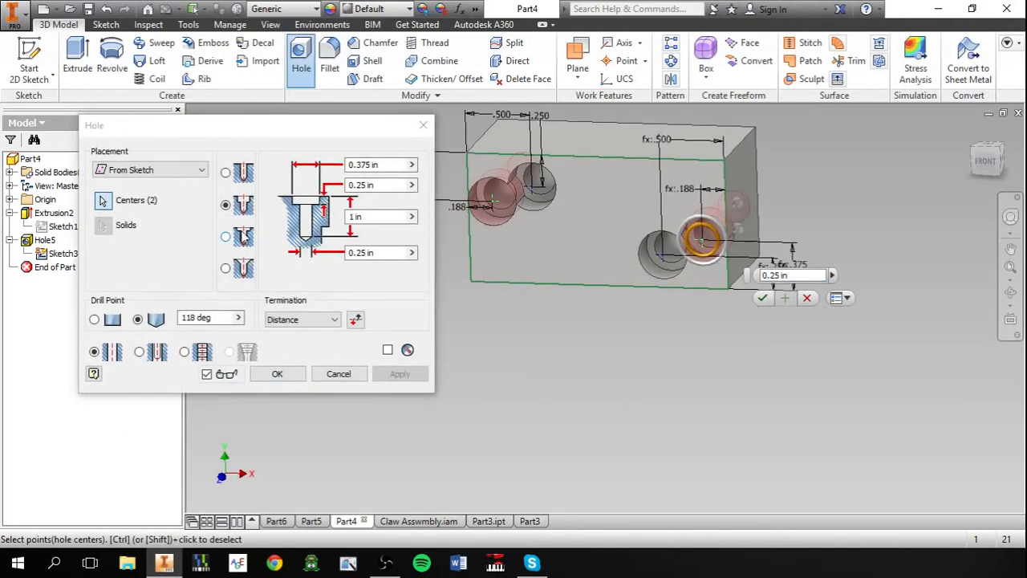
click(226, 173)
click(276, 373)
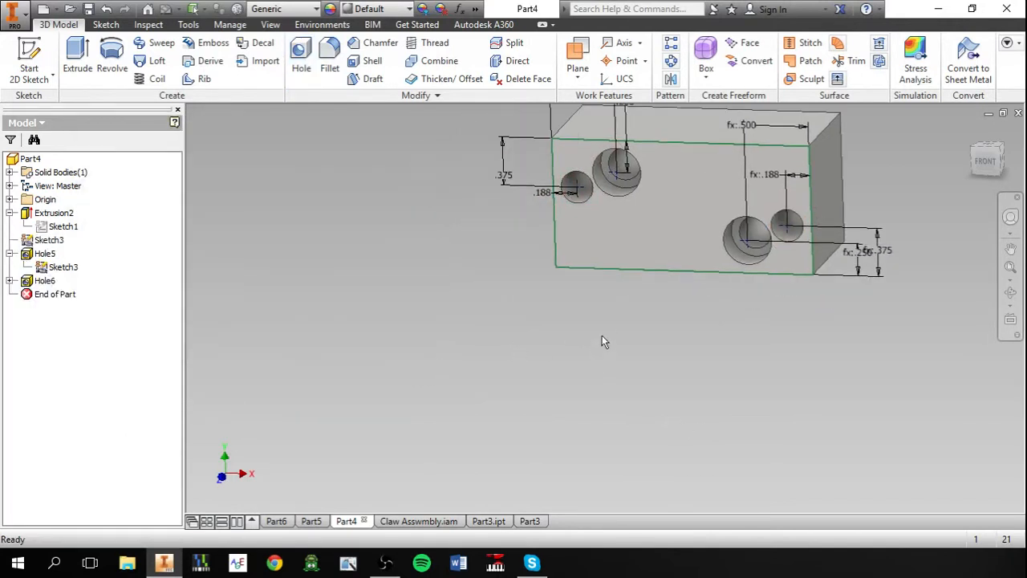
- Face the block's front view and open the shared hole sketch, Sketch3, for editing
click(985, 158)
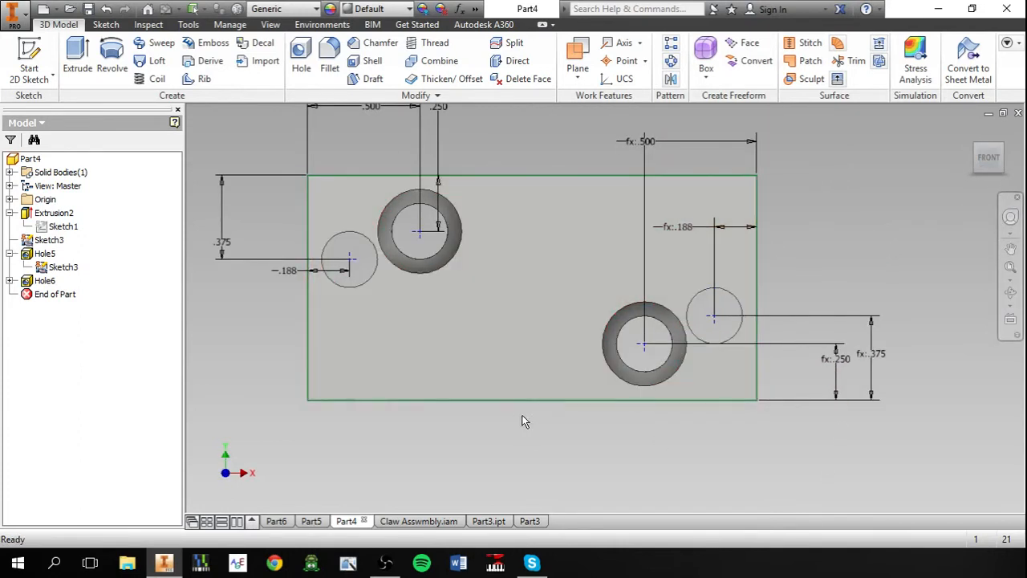
middle_drag(538, 414, 559, 414)
double_click(64, 266)
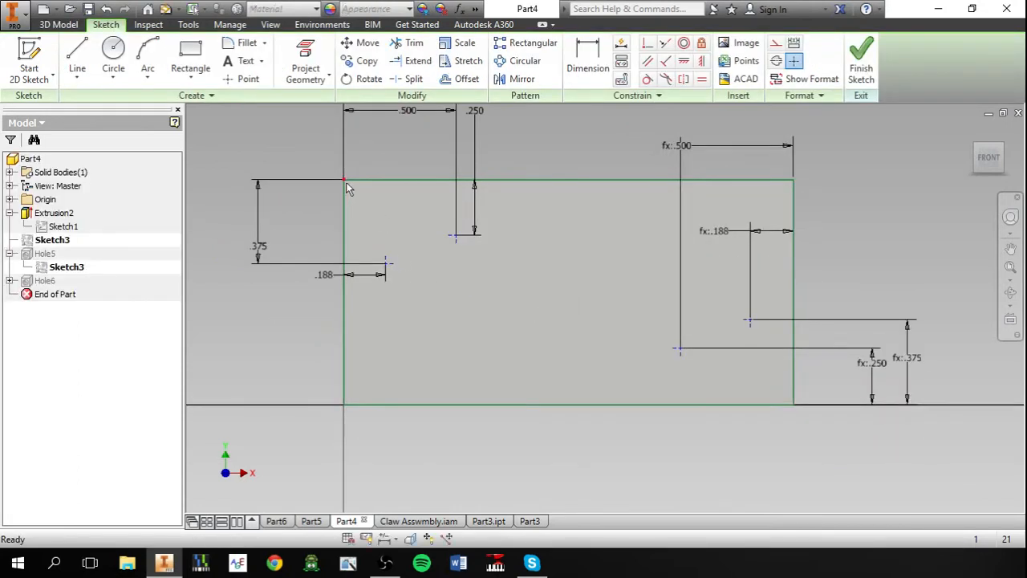
middle_drag(542, 324, 584, 349)
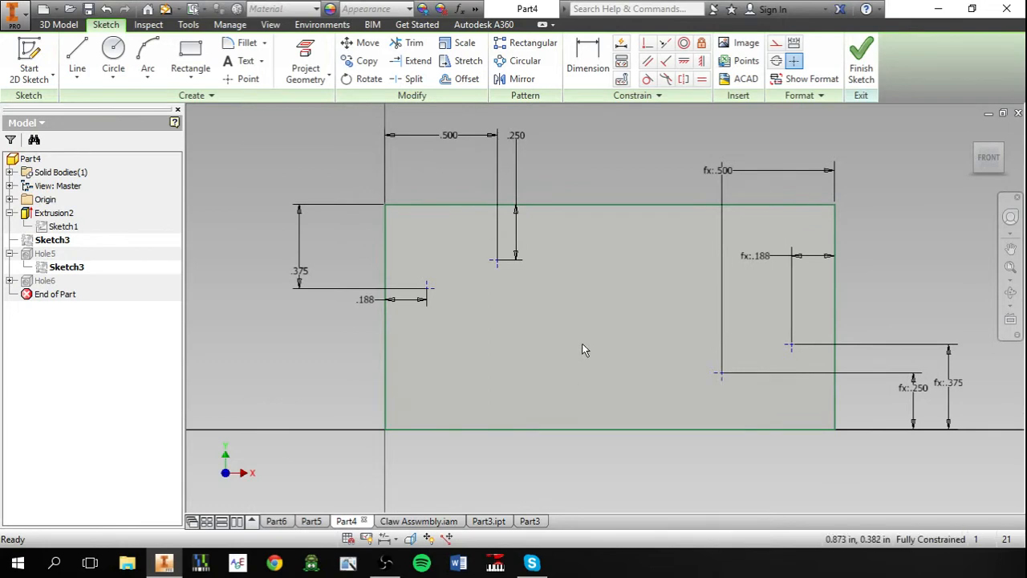
- Delete the two formula-dimensioned hole points and draw a diagonal line from the face's lower-left corner to its upper-right corner
drag(827, 407, 692, 317)
key(Delete)
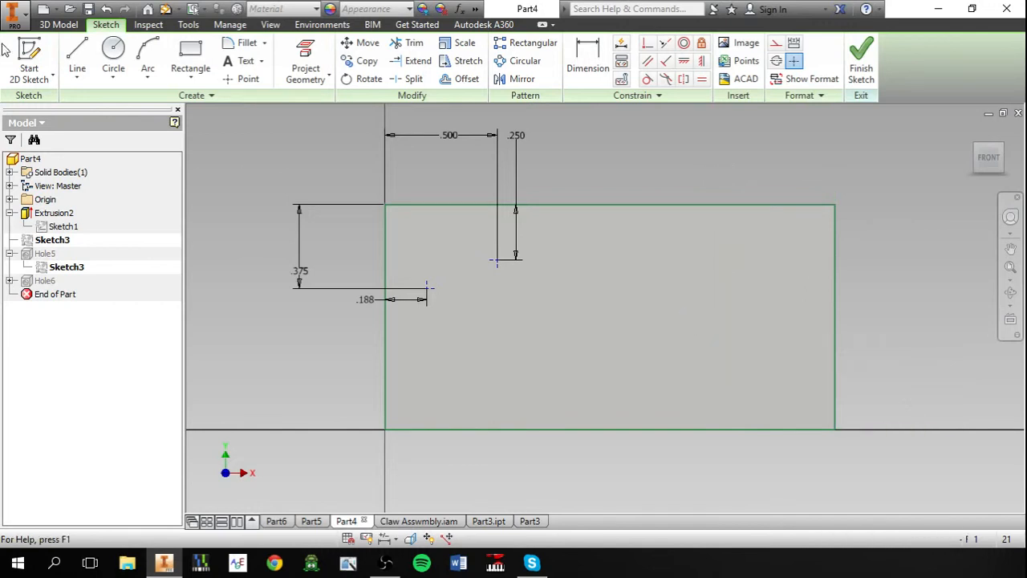
click(77, 55)
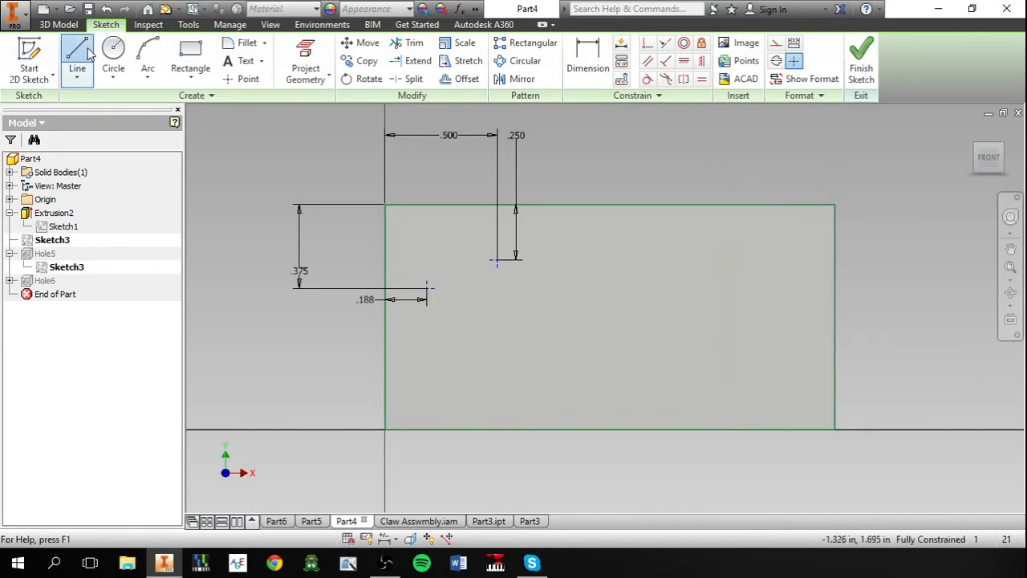
click(386, 430)
click(835, 205)
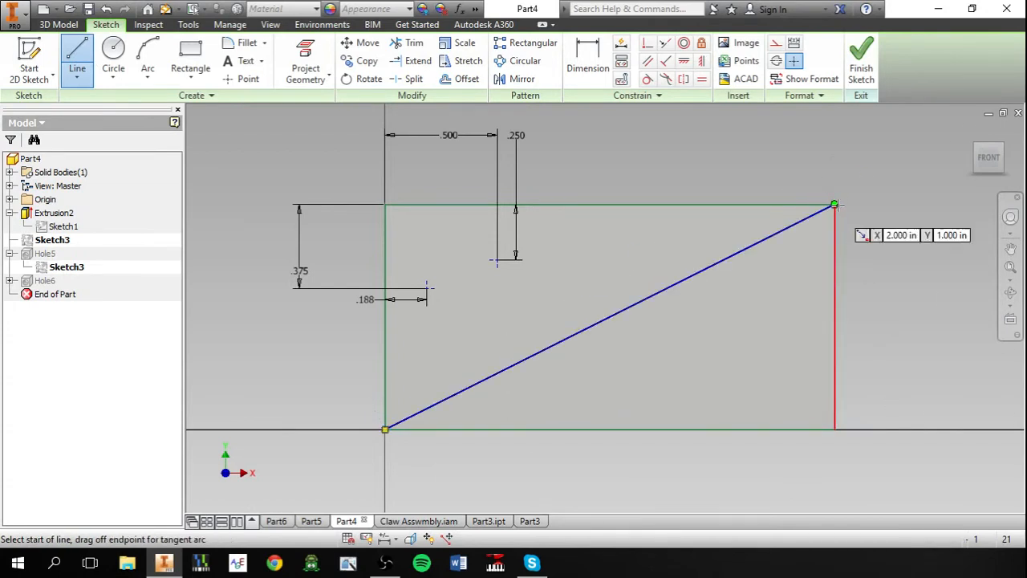
- Place a sketch point at the midpoint of the diagonal line and finish the sketch
click(244, 78)
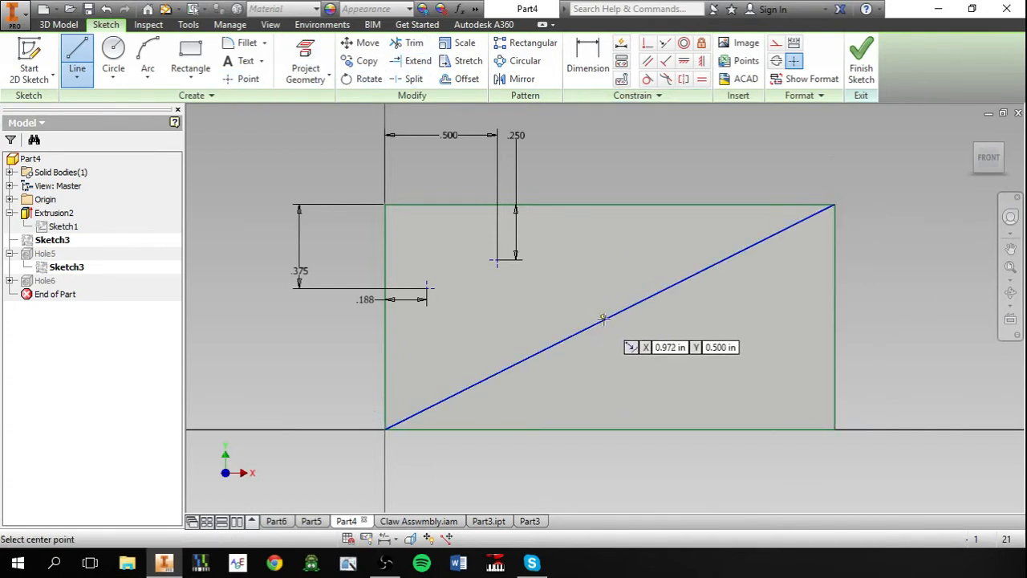
click(610, 317)
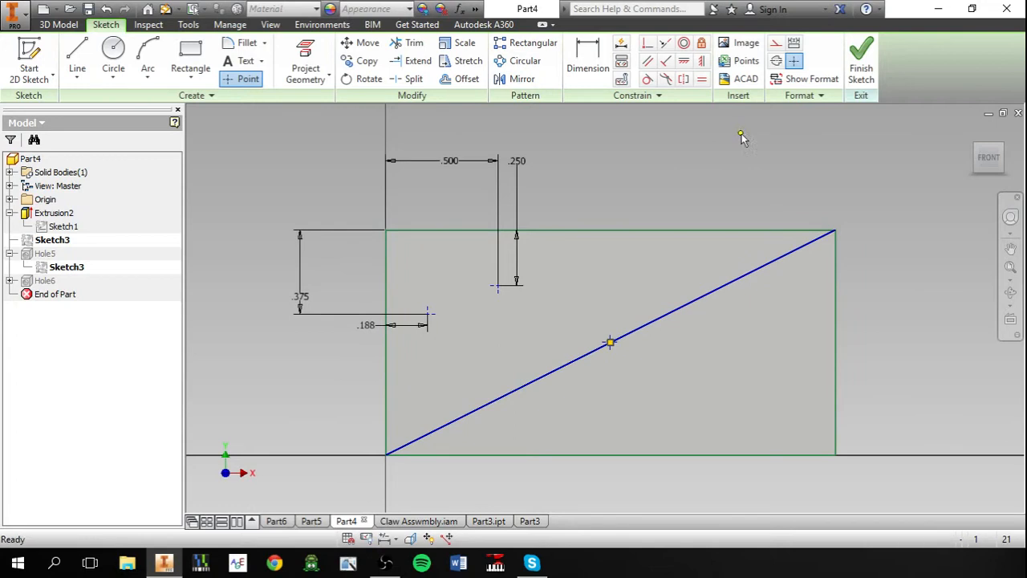
click(874, 53)
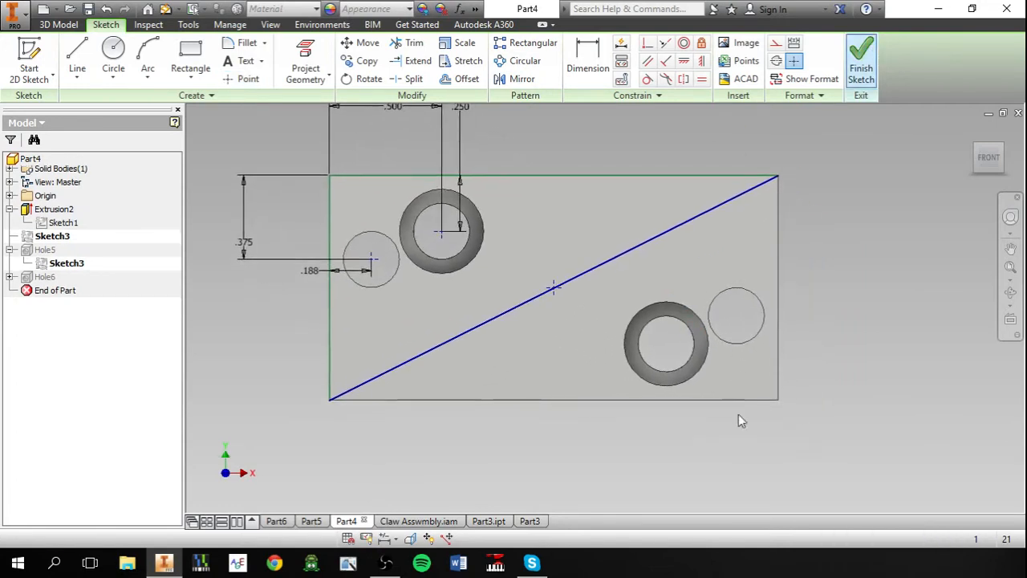
- Create a work axis perpendicular to the block's front face through the diagonal's midpoint
shift+middle_drag(697, 434, 689, 401)
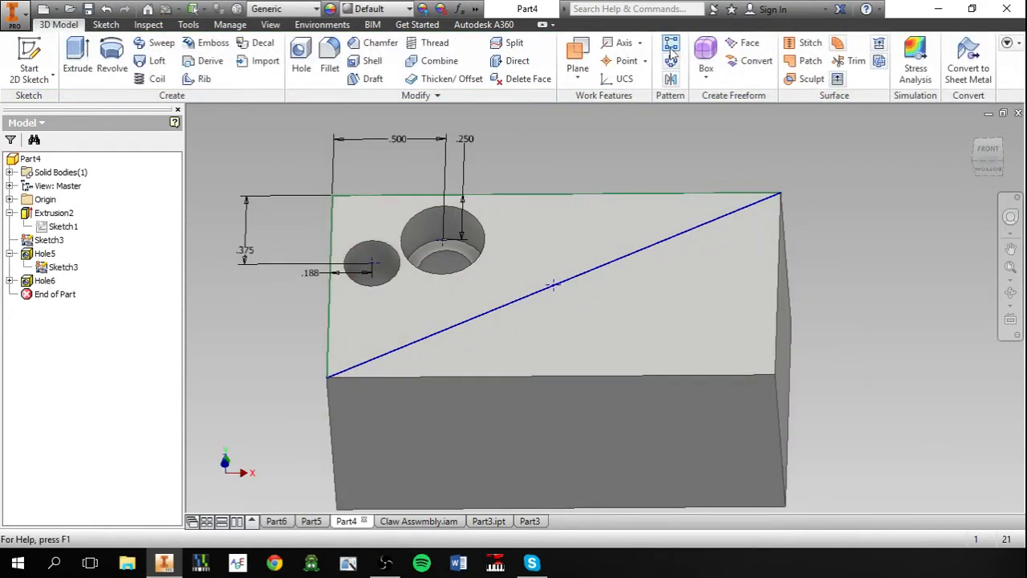
click(619, 43)
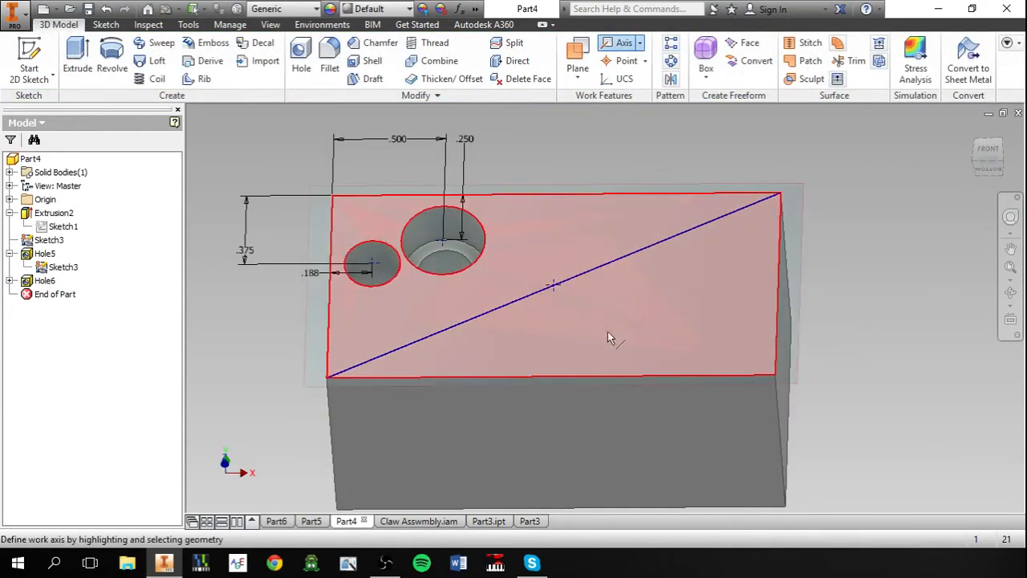
click(562, 287)
middle_drag(698, 257, 694, 239)
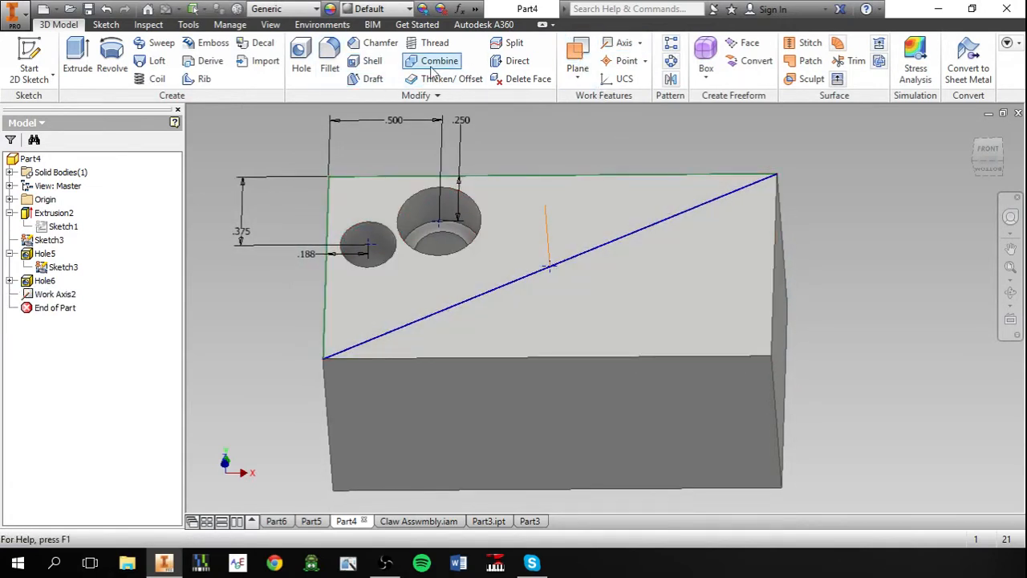
- Circular-pattern the counterbored hole and the plain hole about the work axis with 2 occurrences over 360 deg
click(671, 65)
middle_drag(497, 289, 631, 300)
click(572, 233)
click(502, 257)
click(257, 172)
click(680, 228)
text(2)
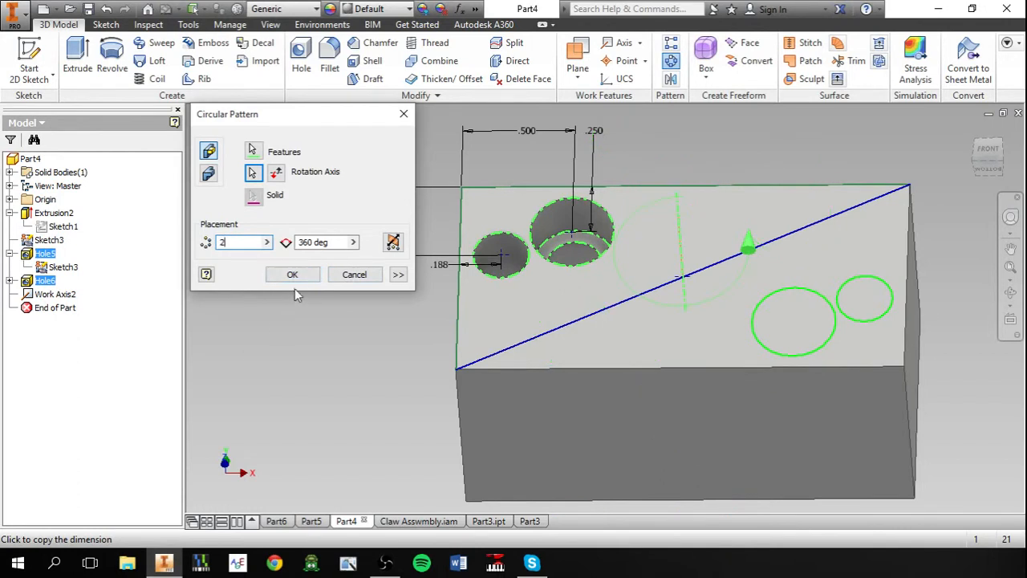
click(294, 275)
middle_drag(386, 348, 363, 355)
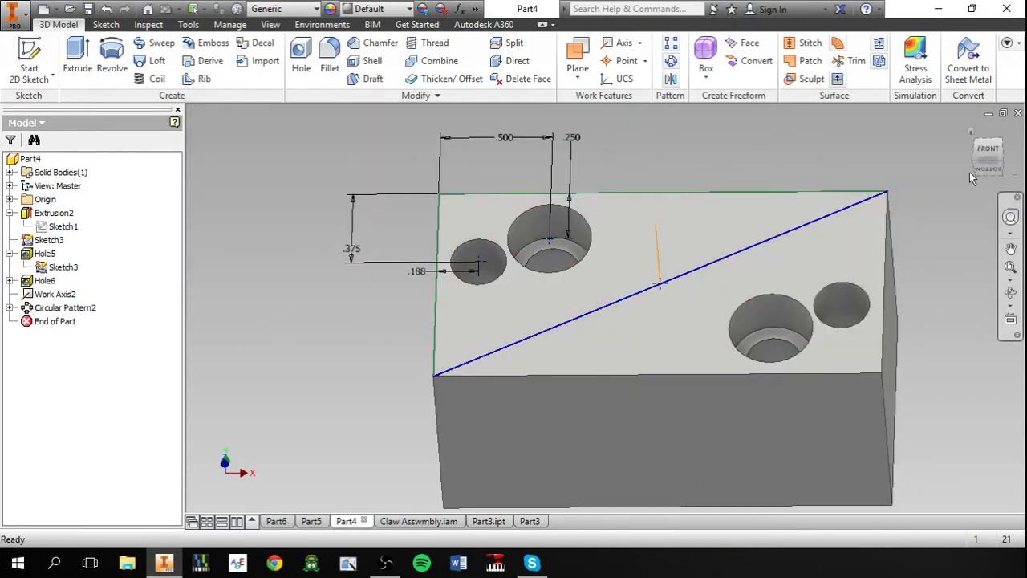
click(985, 152)
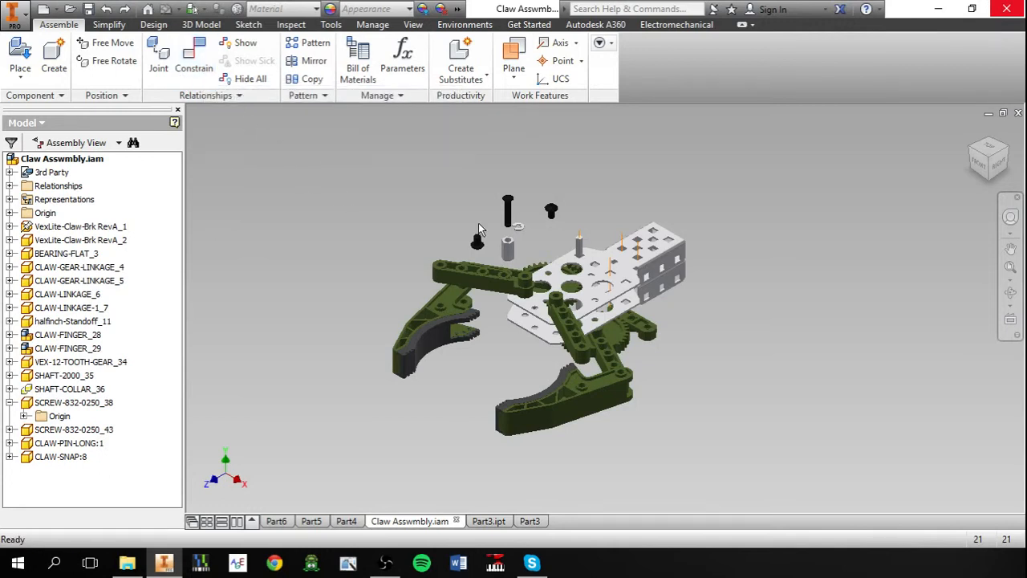
- In the claw assembly, mate the snap ring's centre axis to the long pin's axis
click(195, 73)
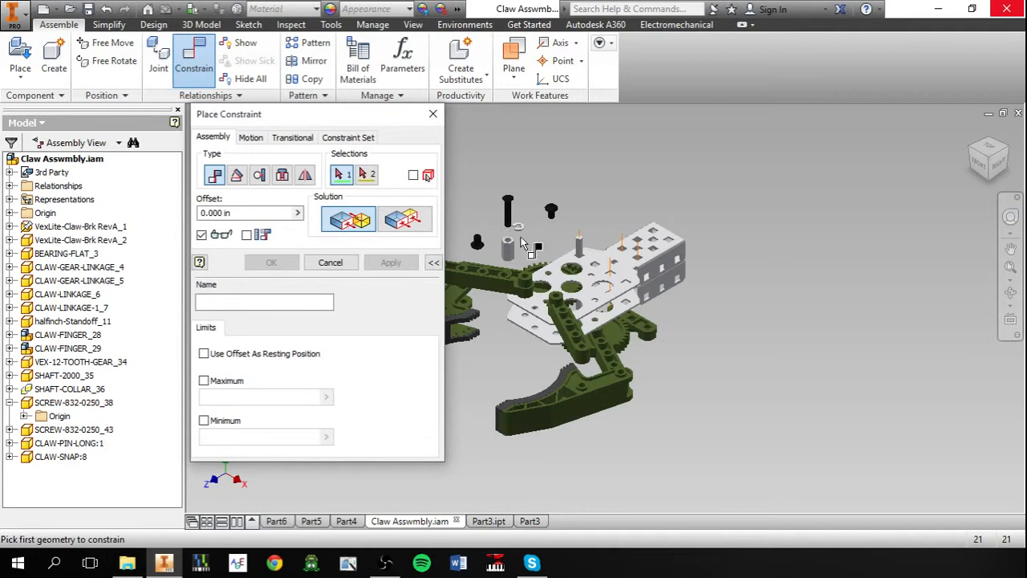
middle_drag(536, 243, 706, 246)
scroll(584, 239, up, 8)
scroll(714, 250, down, 2)
shift+middle_drag(726, 292, 696, 292)
scroll(716, 285, down, 3)
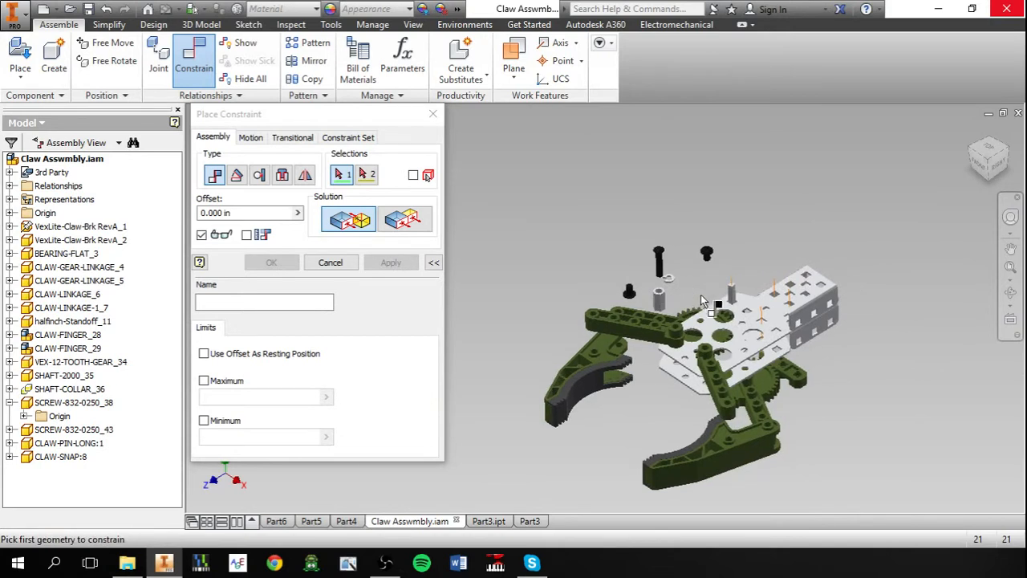
scroll(670, 281, down, 2)
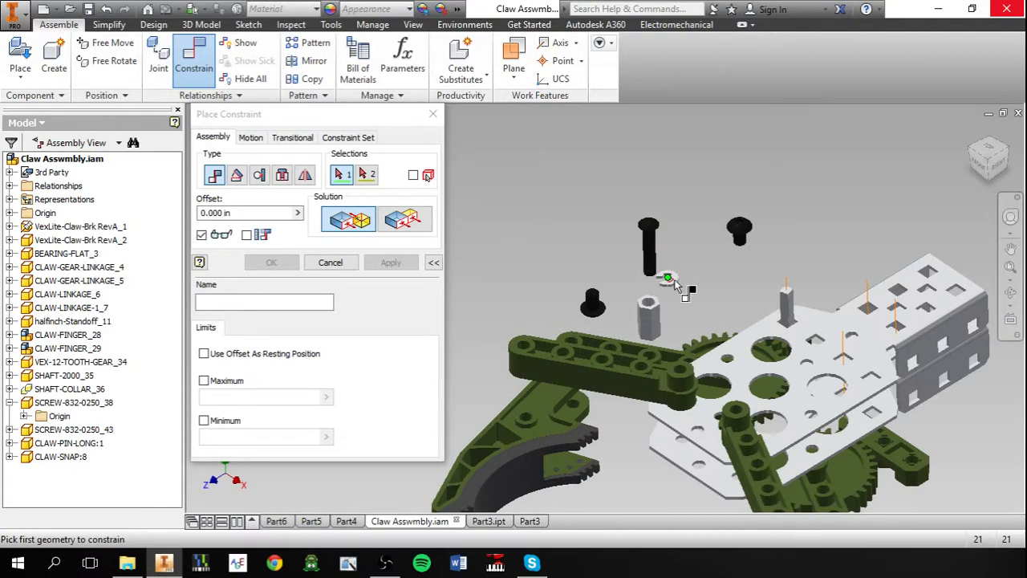
scroll(682, 286, down, 5)
scroll(686, 316, down, 2)
click(682, 327)
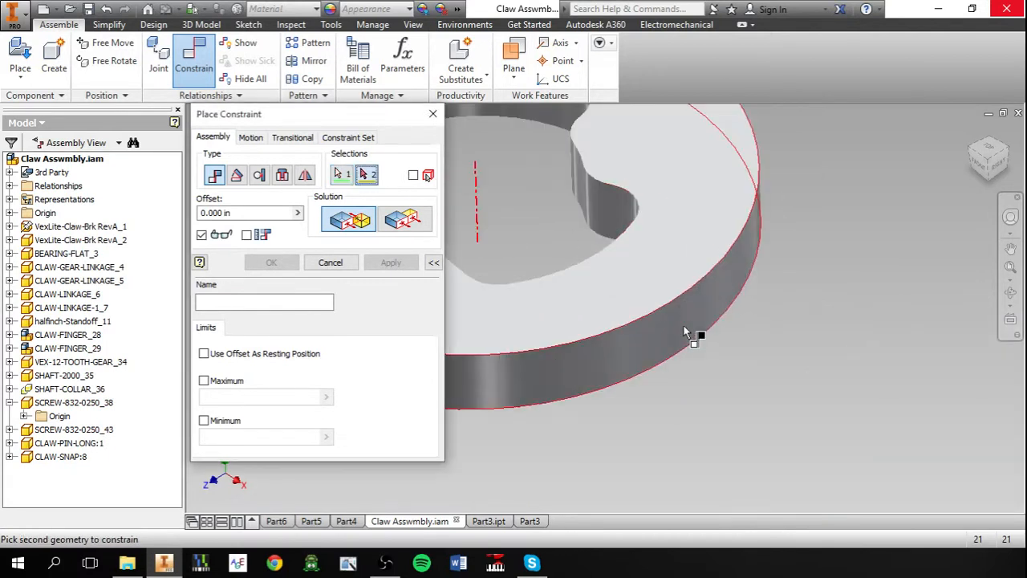
scroll(681, 326, up, 5)
scroll(681, 326, up, 2)
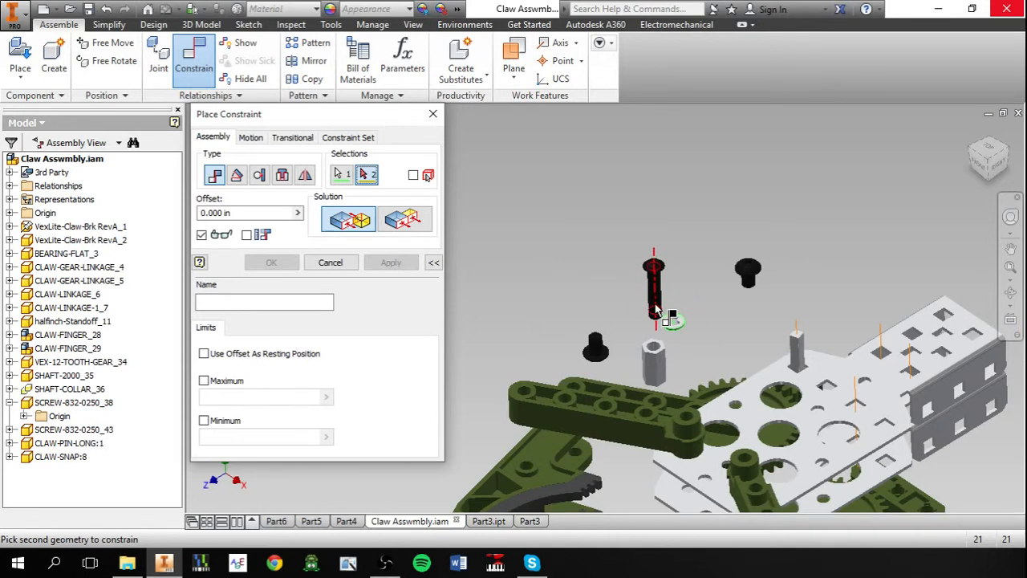
scroll(656, 309, down, 5)
scroll(656, 309, down, 3)
scroll(656, 309, up, 2)
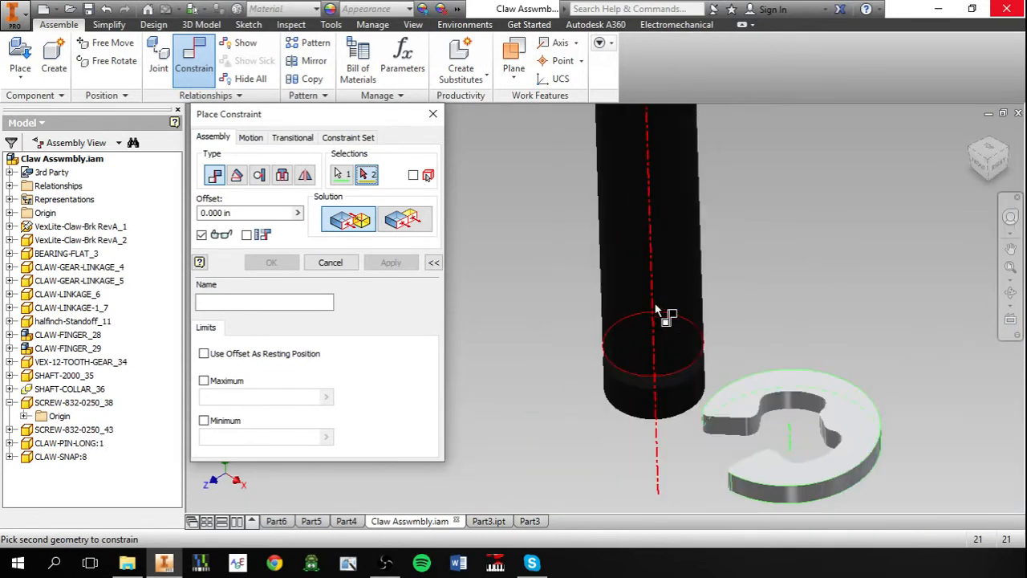
click(656, 309)
click(390, 263)
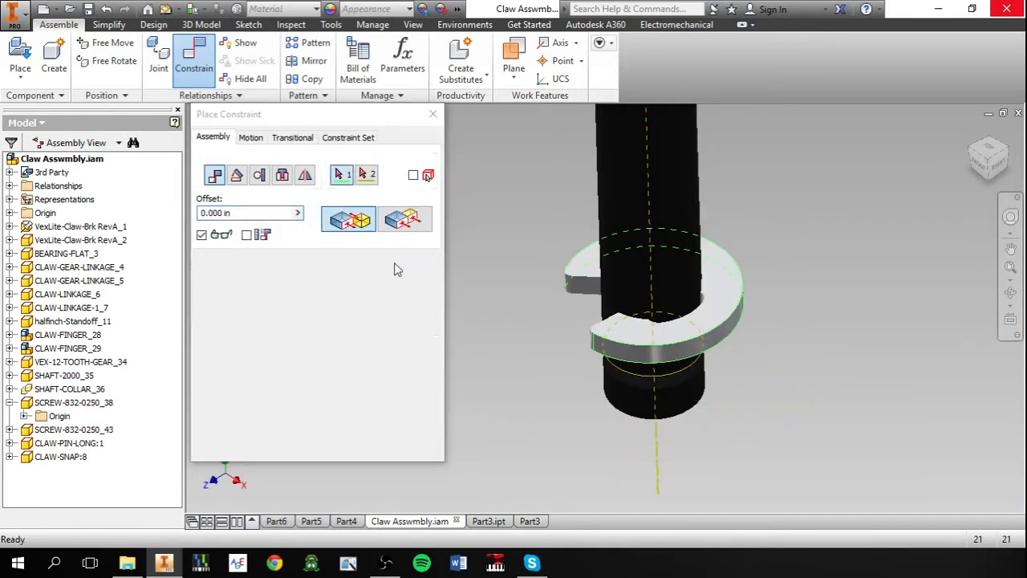
- Mate the snap ring's flat upper face to the shoulder of the groove near the pin's lower end
click(718, 320)
scroll(695, 390, down, 5)
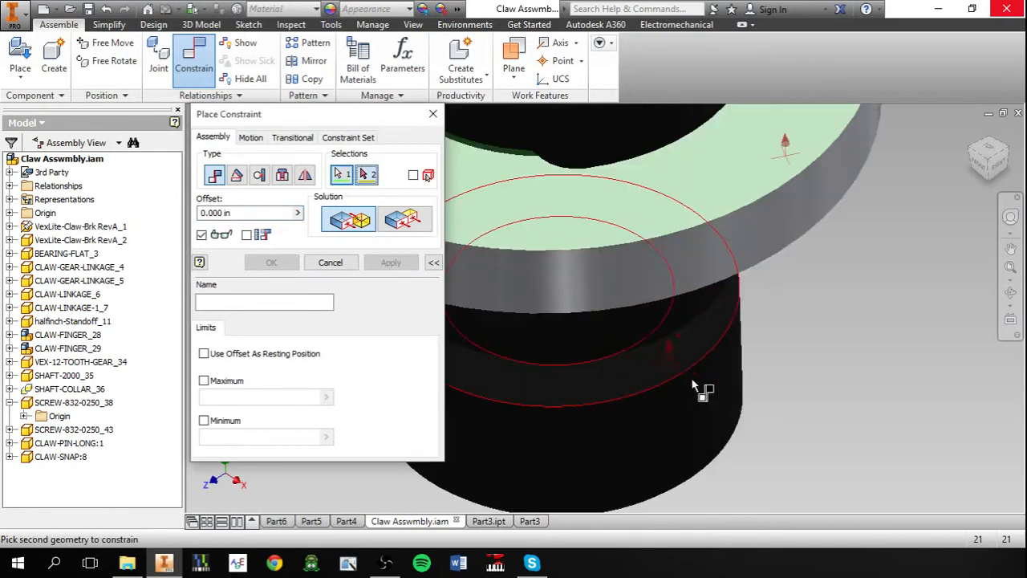
click(679, 358)
scroll(680, 358, up, 3)
click(391, 262)
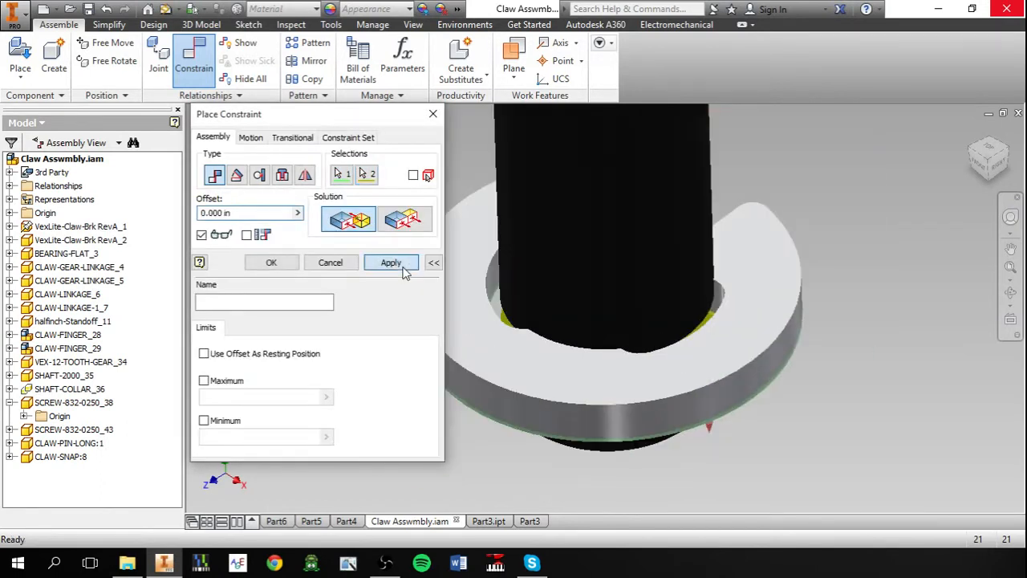
scroll(695, 366, up, 5)
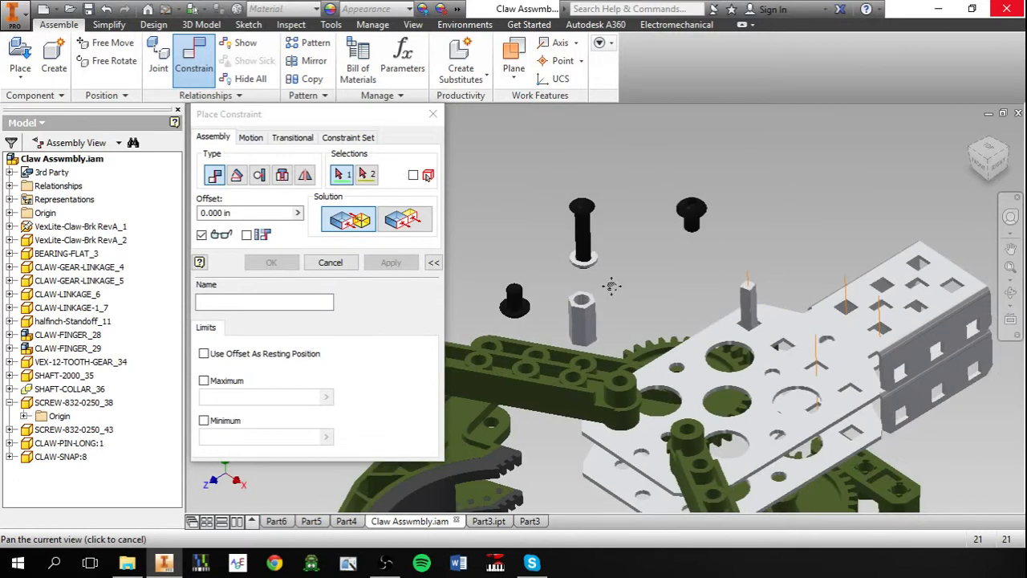
scroll(593, 276, down, 1)
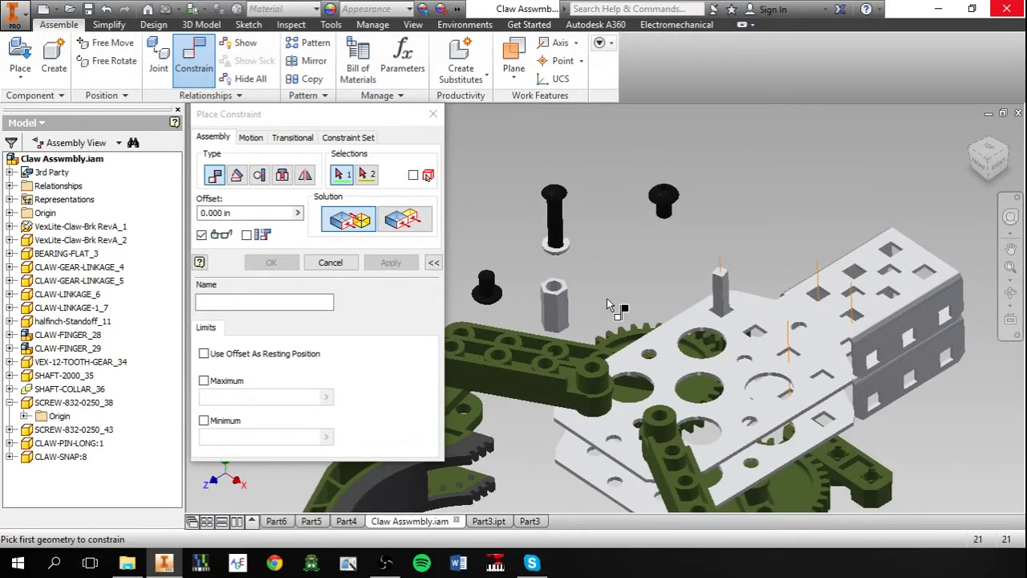
middle_drag(634, 299, 601, 190)
key(Escape)
- Examine the claw's two loose linkages, the gear linkage and the bracket plates by selecting them in turn
click(562, 238)
click(551, 264)
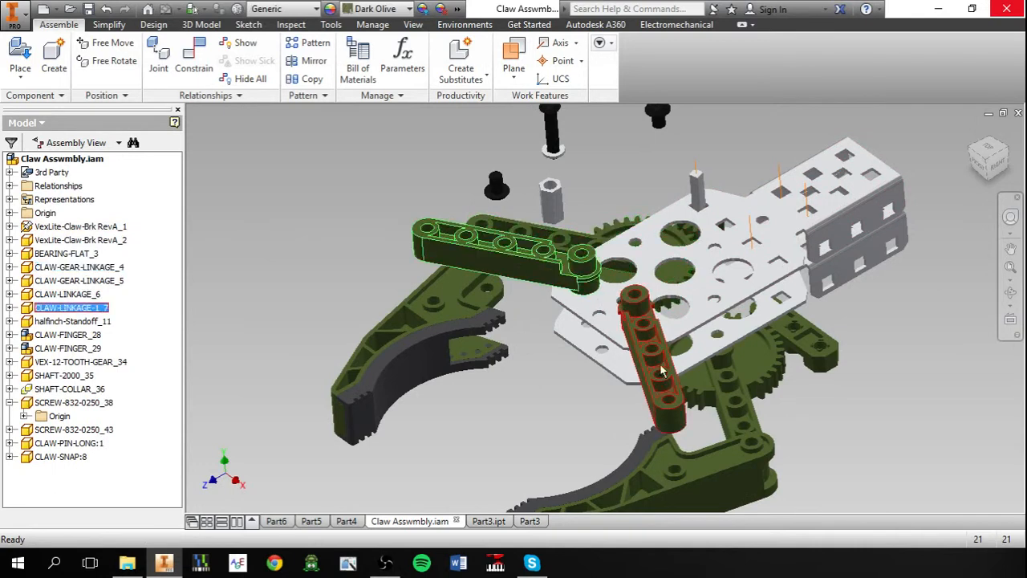
click(665, 391)
click(736, 393)
middle_drag(793, 422, 779, 408)
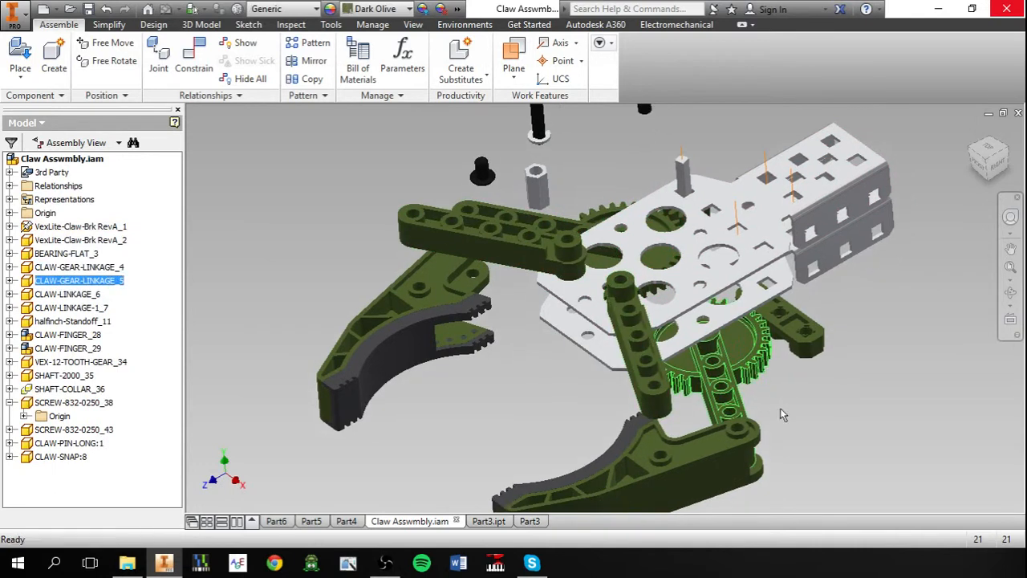
click(780, 409)
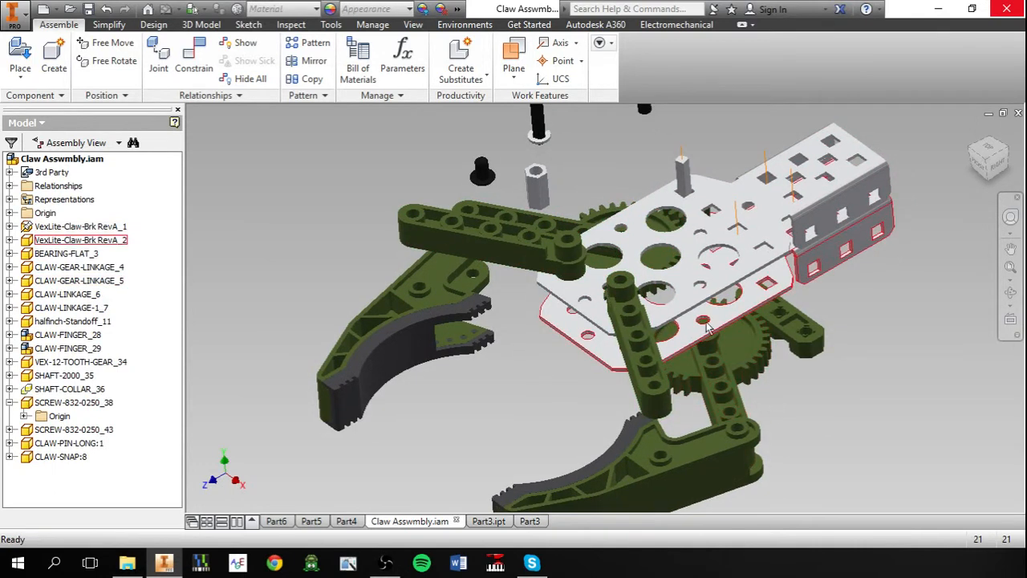
click(726, 298)
- Mate the top face of the first loose linkage's raised boss to the underside of the upper bracket plate
click(194, 58)
scroll(559, 233, down, 5)
click(579, 248)
scroll(579, 249, up, 3)
middle_drag(708, 314, 778, 258)
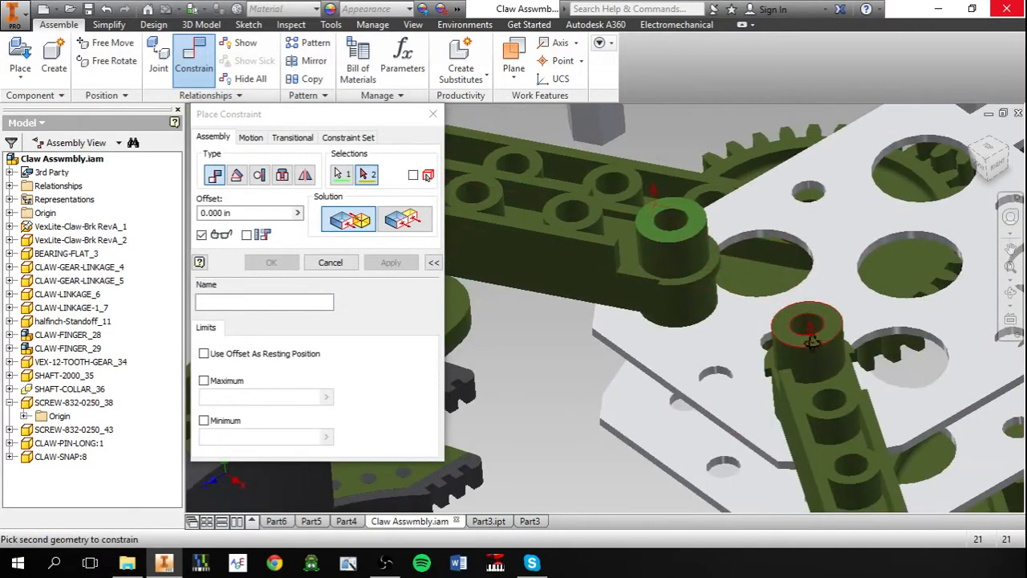
shift+middle_drag(812, 342, 680, 252)
click(680, 238)
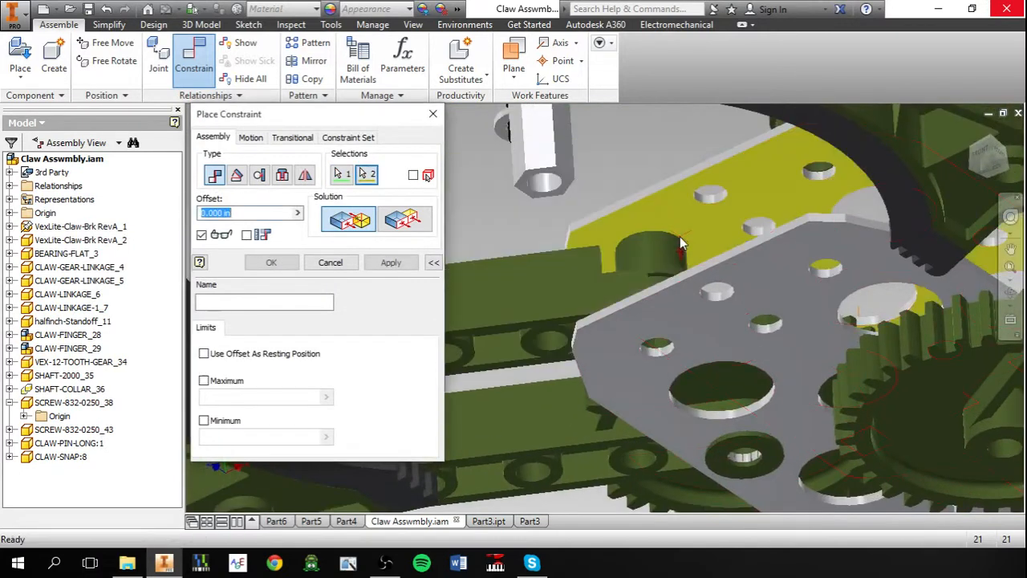
click(391, 264)
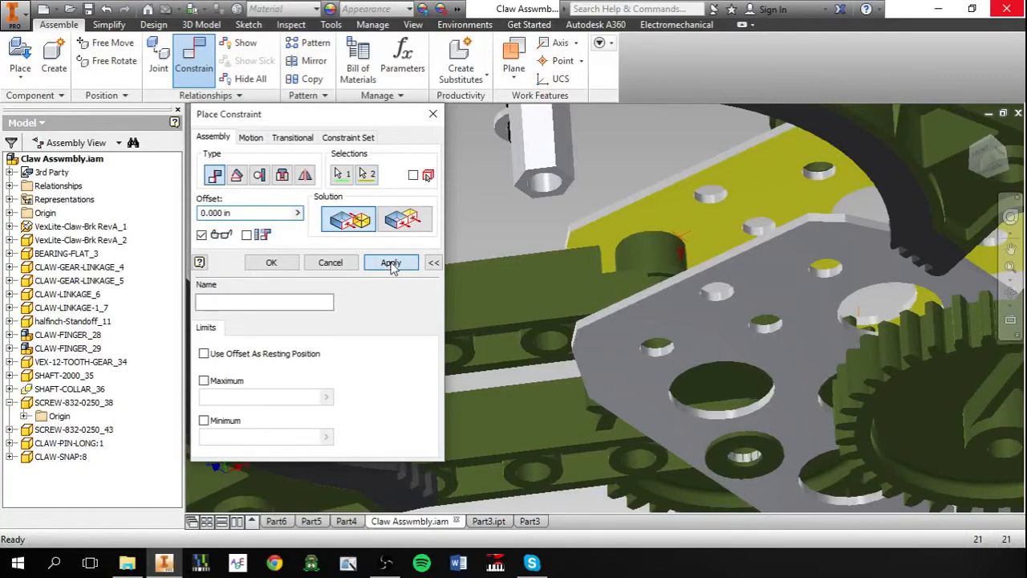
- Constrain the top face of the second loose linkage's boss flush with the upper face of the first linkage
shift+middle_drag(616, 251, 623, 321)
scroll(706, 391, up, 3)
scroll(676, 246, down, 9)
scroll(674, 246, up, 9)
scroll(621, 323, down, 2)
scroll(756, 322, down, 3)
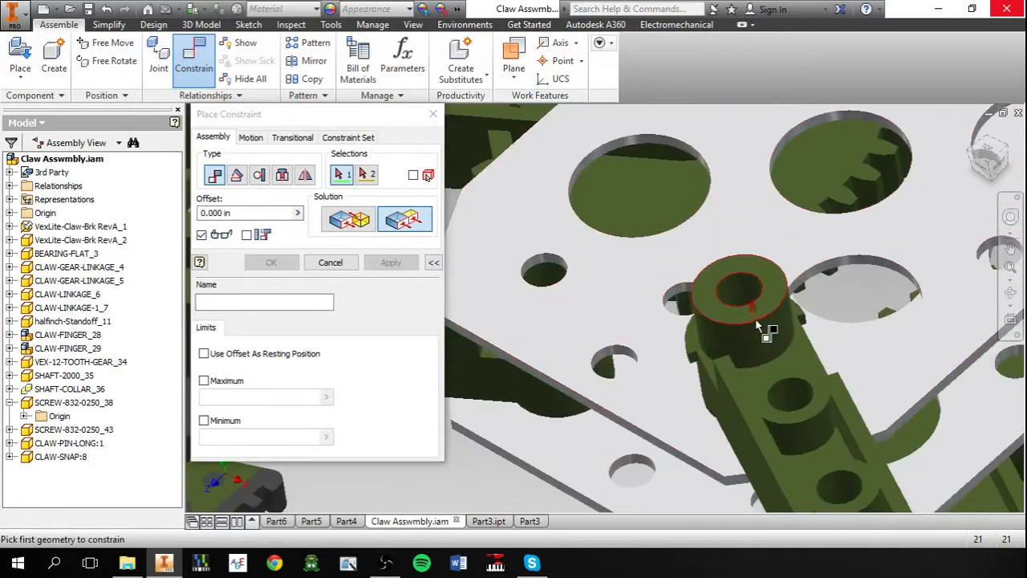
click(758, 323)
scroll(754, 322, up, 3)
click(617, 322)
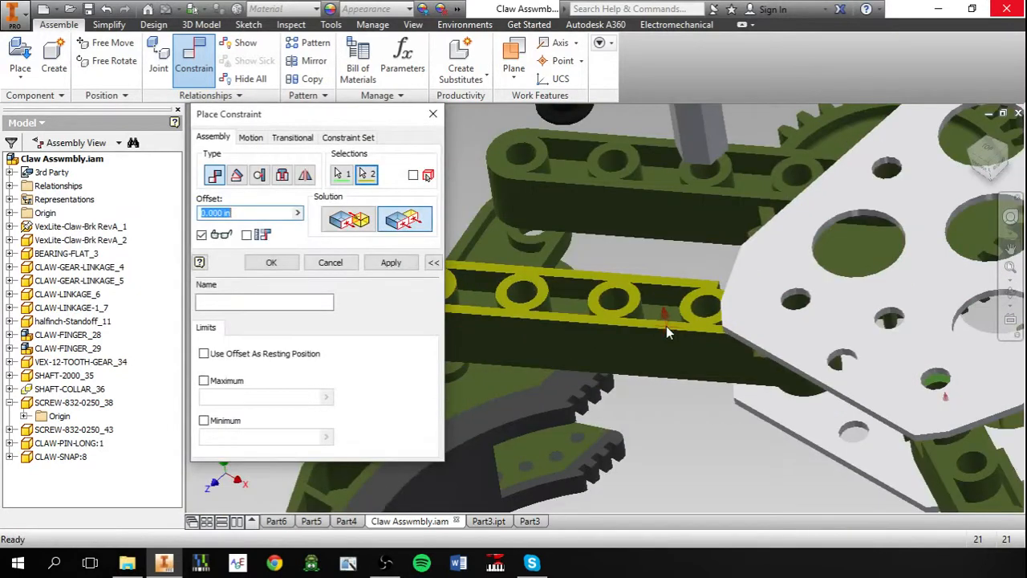
click(391, 263)
- Constrain the second linkage's upper face flush with the upper face of the neighbouring gear linkage, and end constraint placement
middle_drag(907, 371, 771, 263)
scroll(772, 268, down, 3)
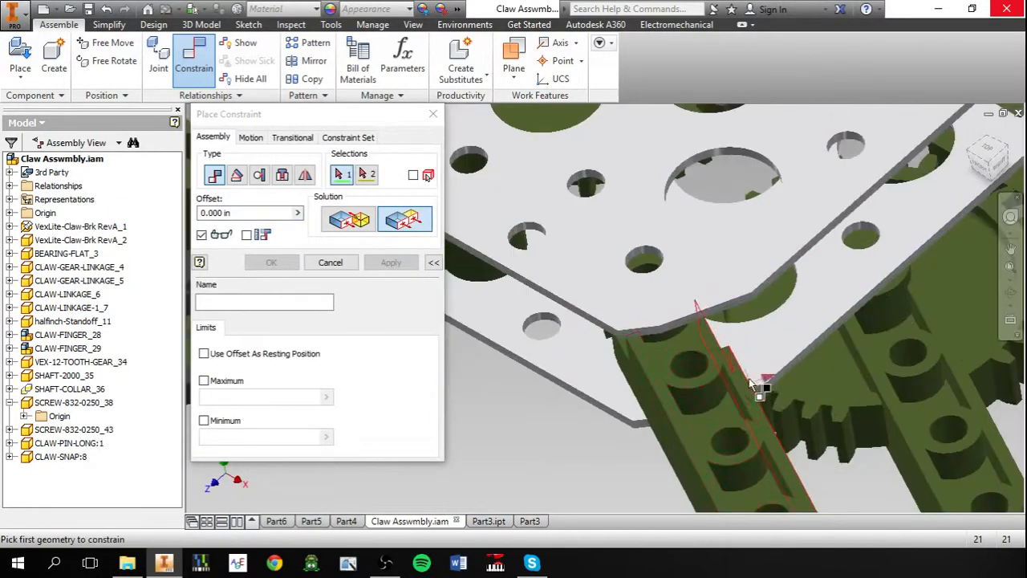
click(741, 383)
click(880, 376)
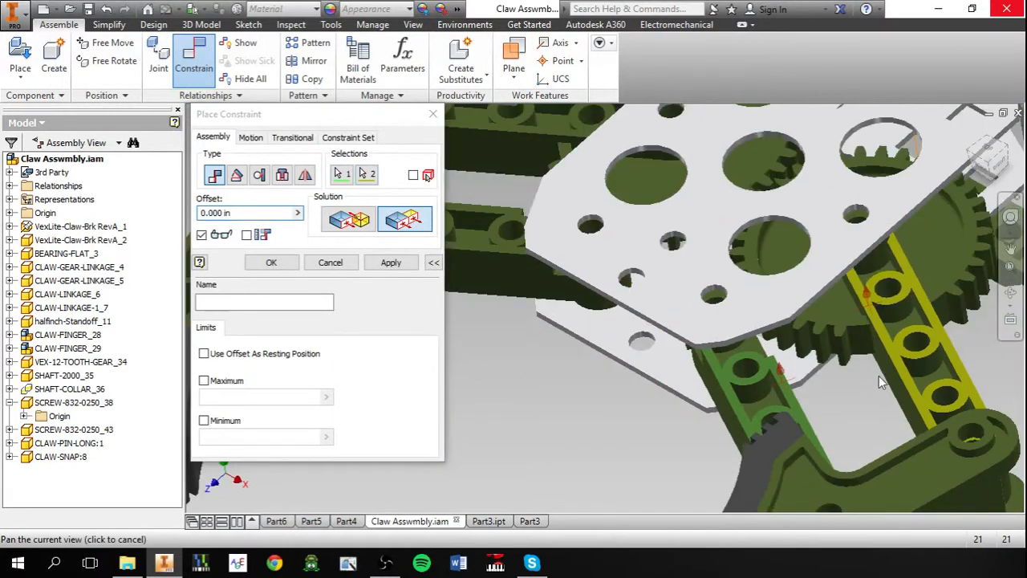
scroll(651, 325, up, 3)
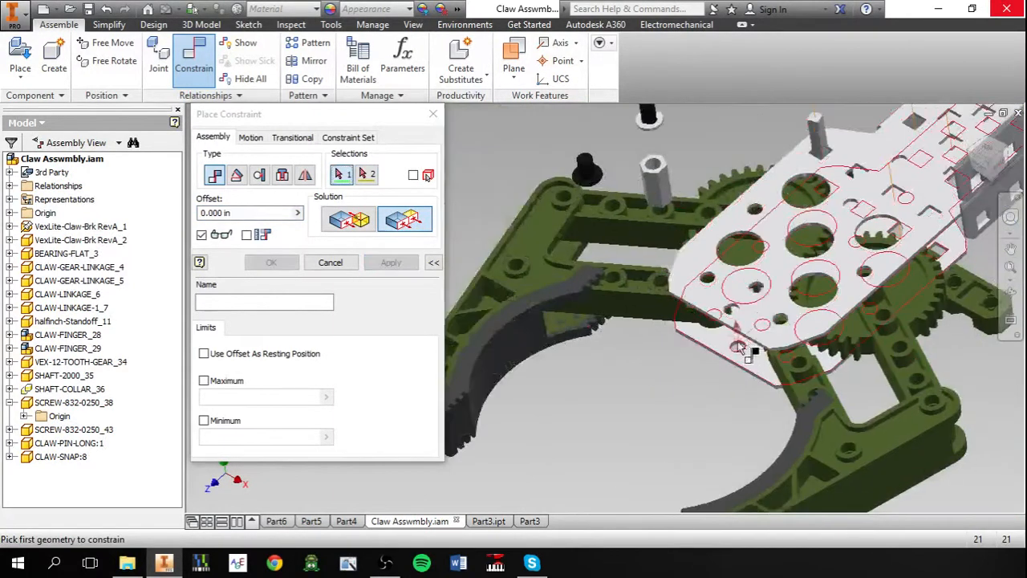
key(Escape)
middle_drag(685, 367, 617, 378)
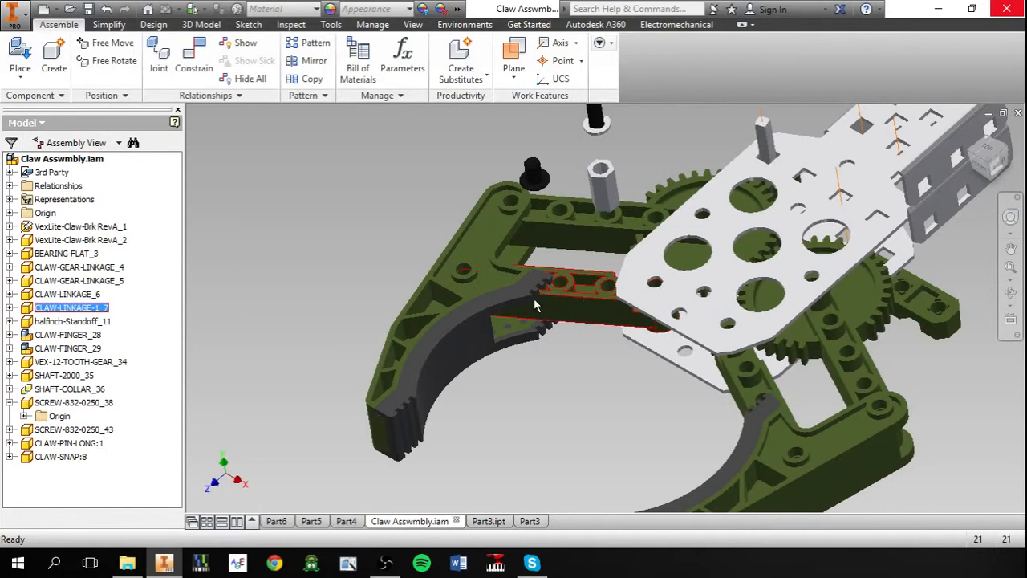
click(574, 300)
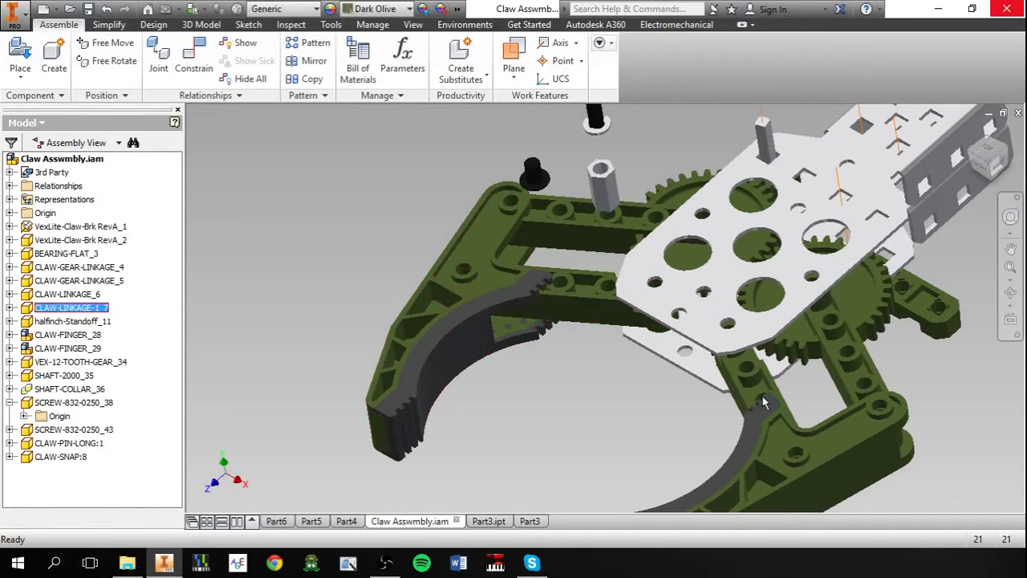
click(793, 386)
click(616, 232)
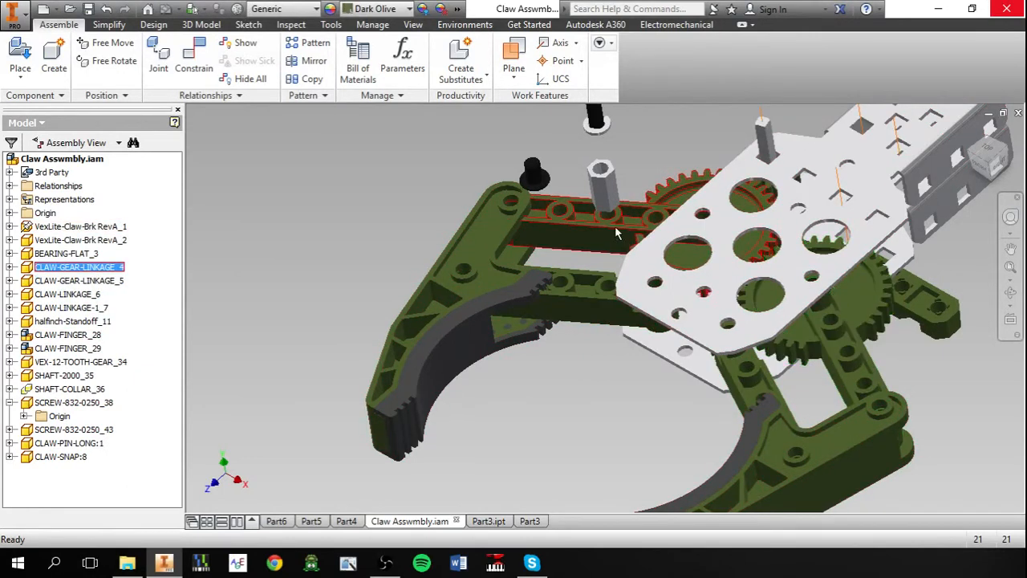
middle_drag(531, 396, 476, 477)
click(614, 244)
- Move the half-inch standoff and the two loose short screws together into the open space above the claw
middle_drag(618, 235, 657, 264)
scroll(644, 238, up, 3)
scroll(642, 241, down, 4)
drag(563, 329, 424, 222)
click(576, 267)
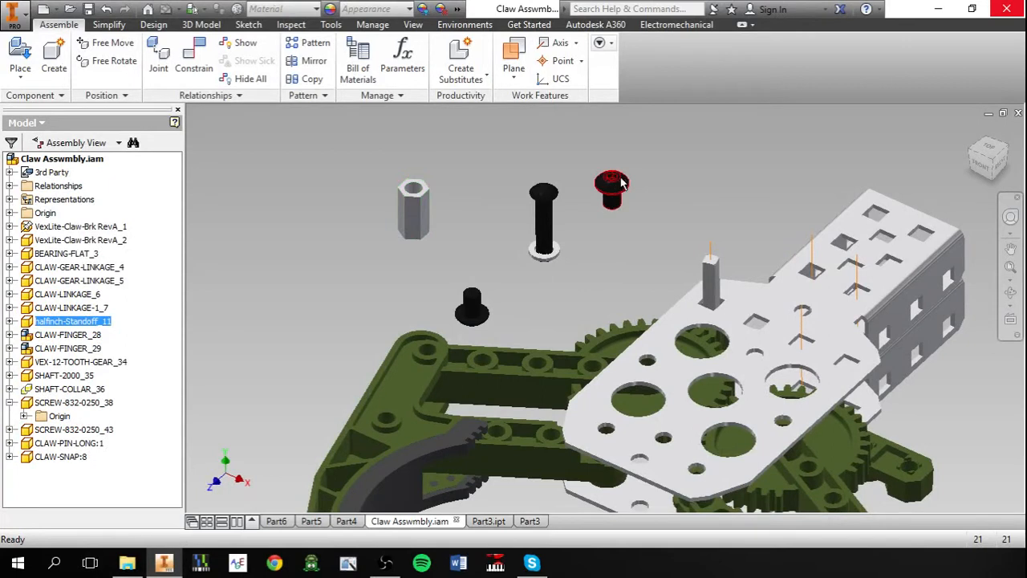
drag(614, 191, 448, 155)
drag(481, 312, 383, 289)
click(401, 264)
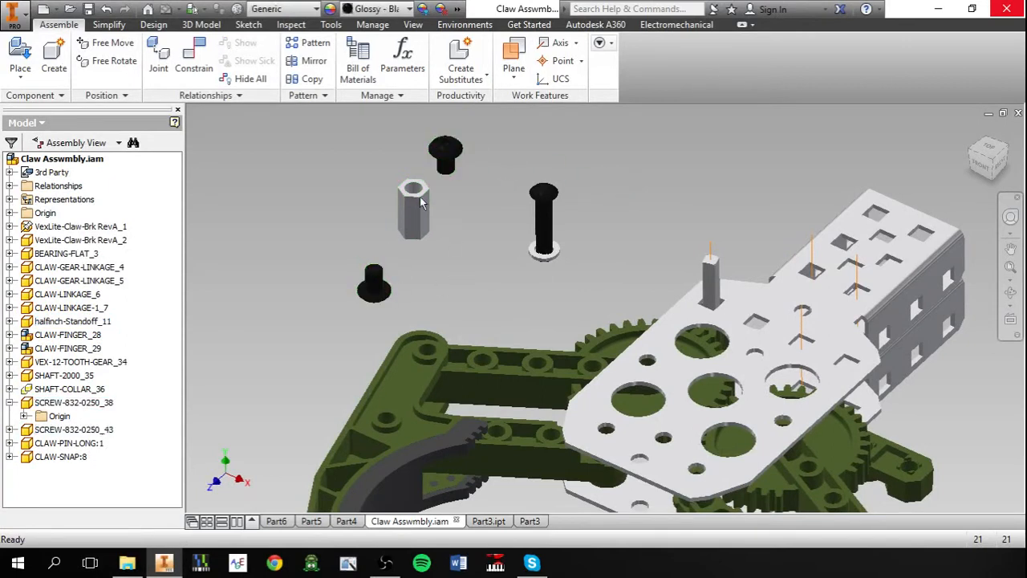
- Reposition one short screw above the standoff and the other just below it
mouse_move(455, 162)
mouse_down()
mouse_move(424, 150)
mouse_move(468, 150)
mouse_up()
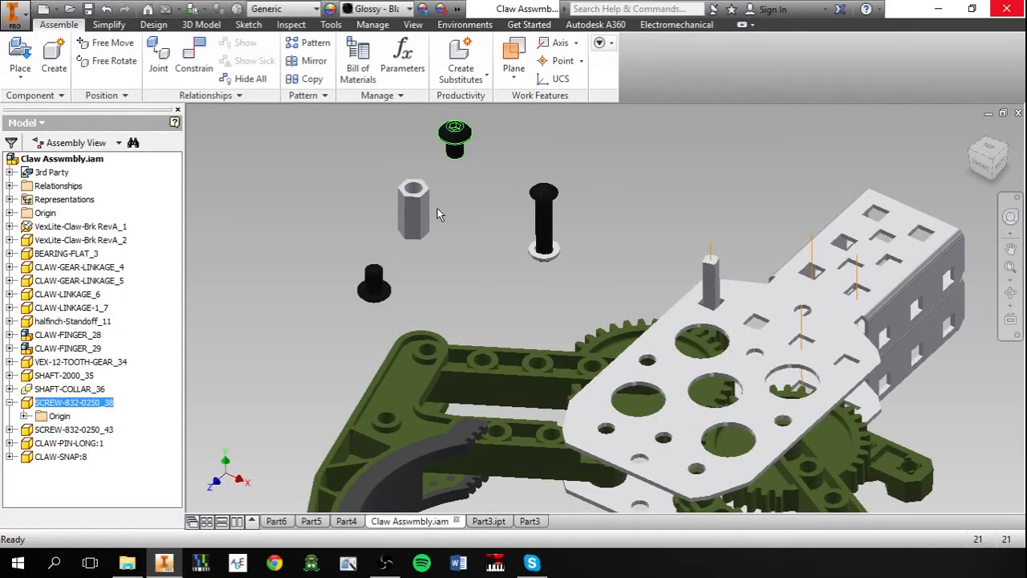
click(464, 301)
drag(382, 295, 419, 293)
click(457, 274)
middle_drag(478, 272, 521, 310)
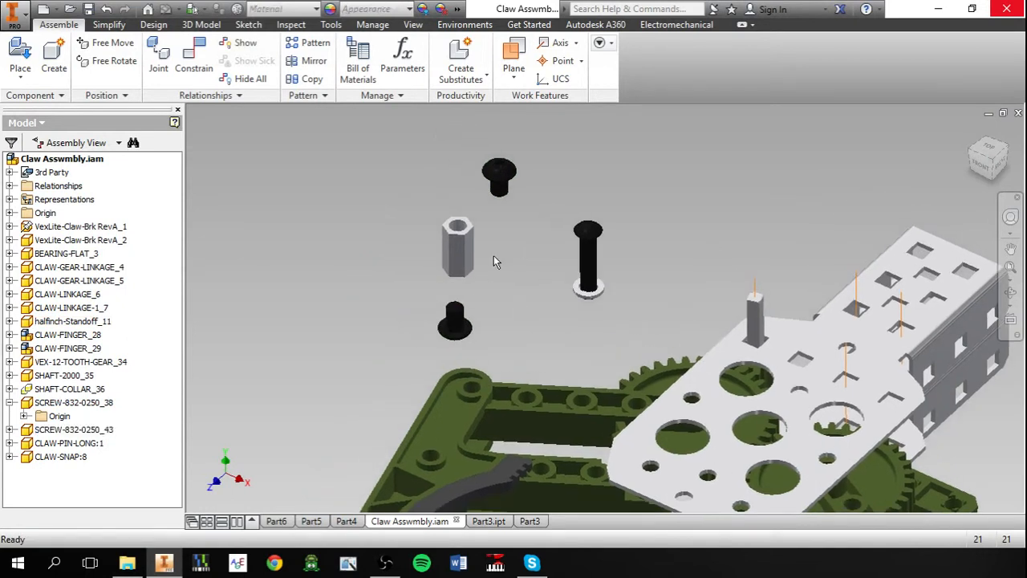
- Mate the upper screw's axis to the axis of the standoff's bore with a 0.000 in offset
click(193, 58)
scroll(505, 197, up, 3)
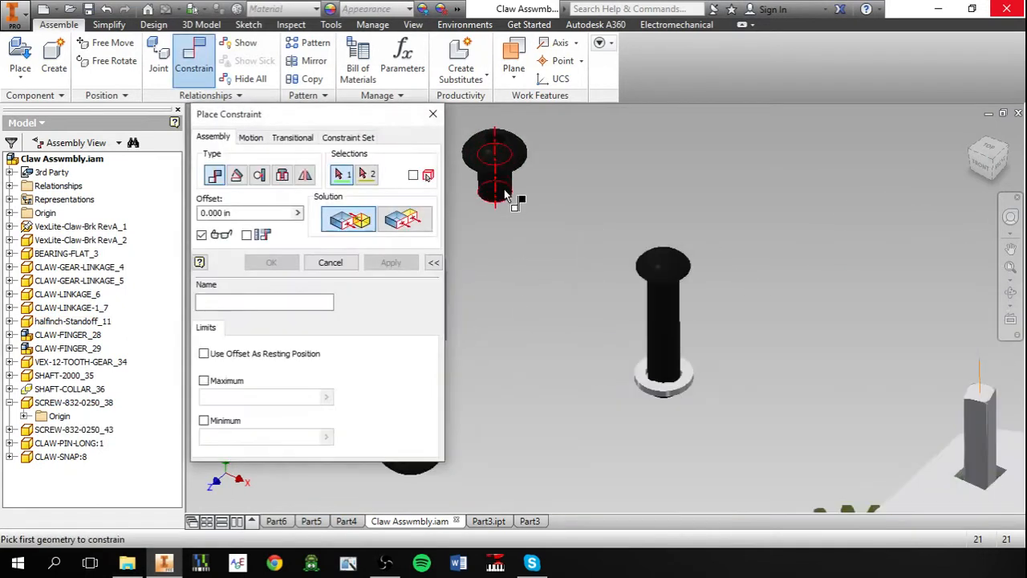
click(507, 199)
middle_drag(510, 241, 763, 258)
click(674, 275)
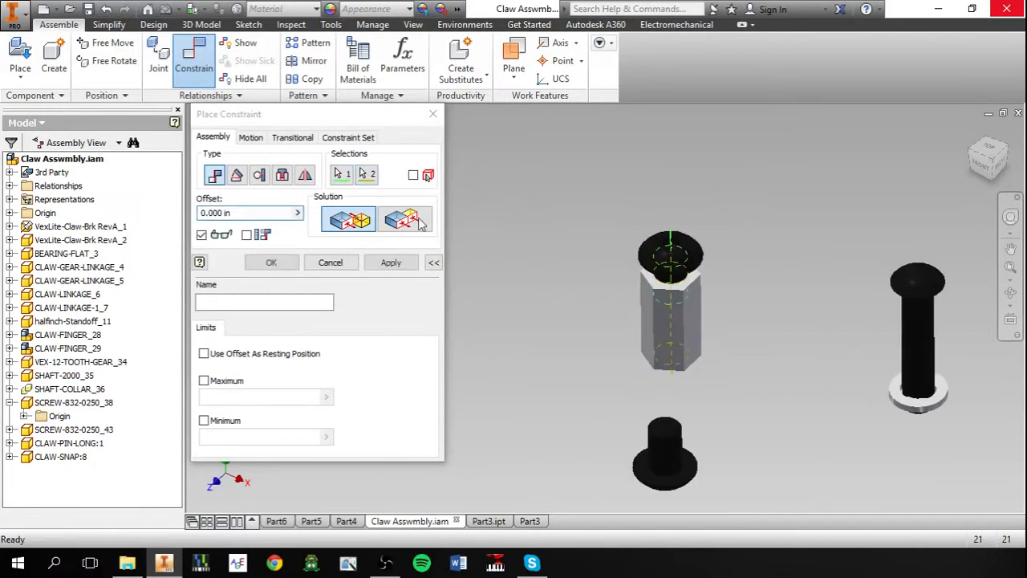
click(391, 262)
middle_drag(741, 297, 697, 296)
key(Escape)
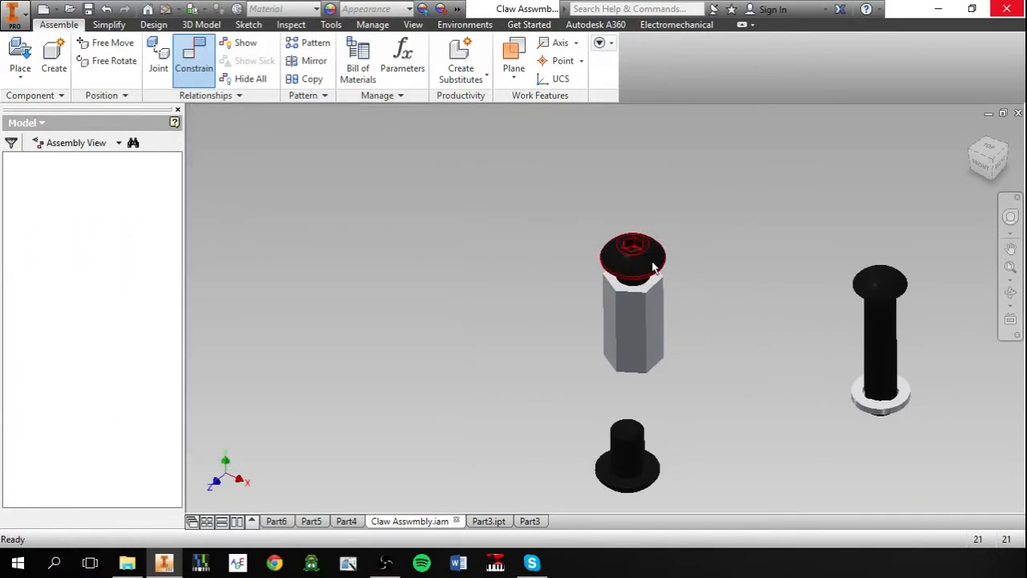
- Mate the underside of the upper screw's head to the standoff's top face with a 0.000 in offset
drag(653, 267, 688, 168)
scroll(643, 265, down, 1)
click(201, 76)
middle_drag(751, 251, 789, 255)
scroll(722, 268, down, 3)
click(734, 267)
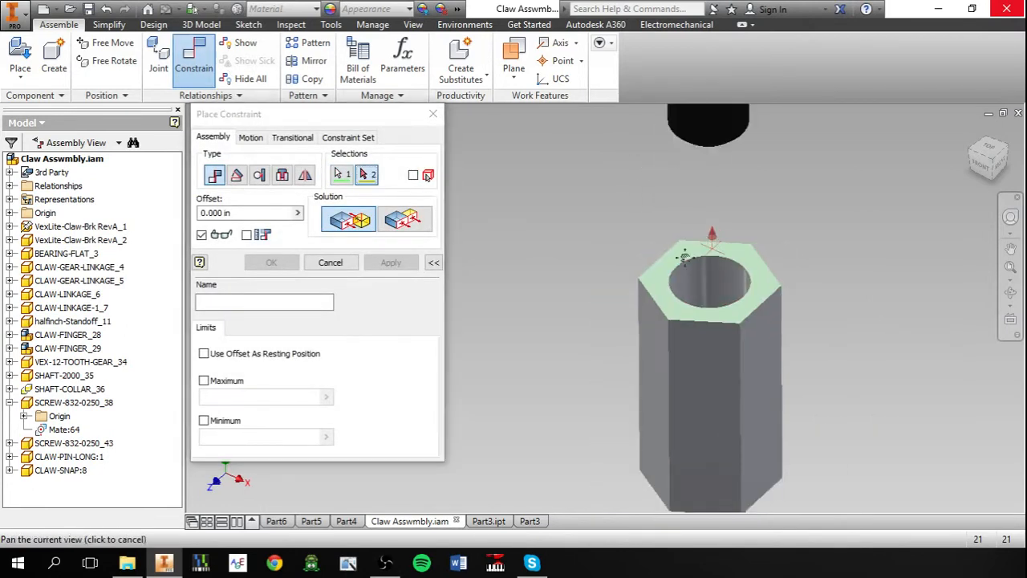
scroll(684, 258, up, 2)
middle_drag(684, 258, 644, 329)
shift+middle_drag(716, 351, 716, 207)
scroll(714, 200, down, 2)
click(700, 178)
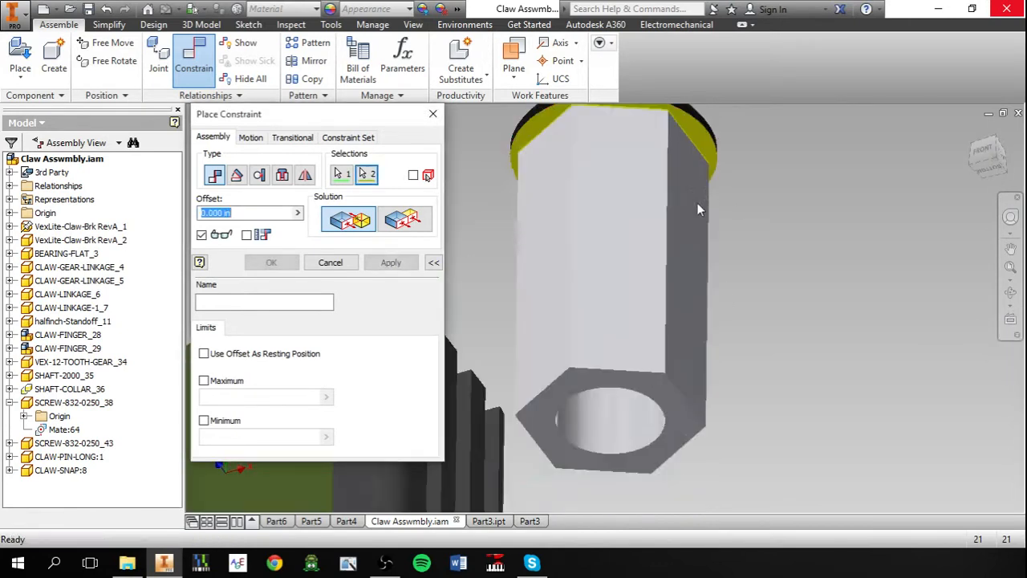
scroll(696, 205, up, 2)
click(391, 262)
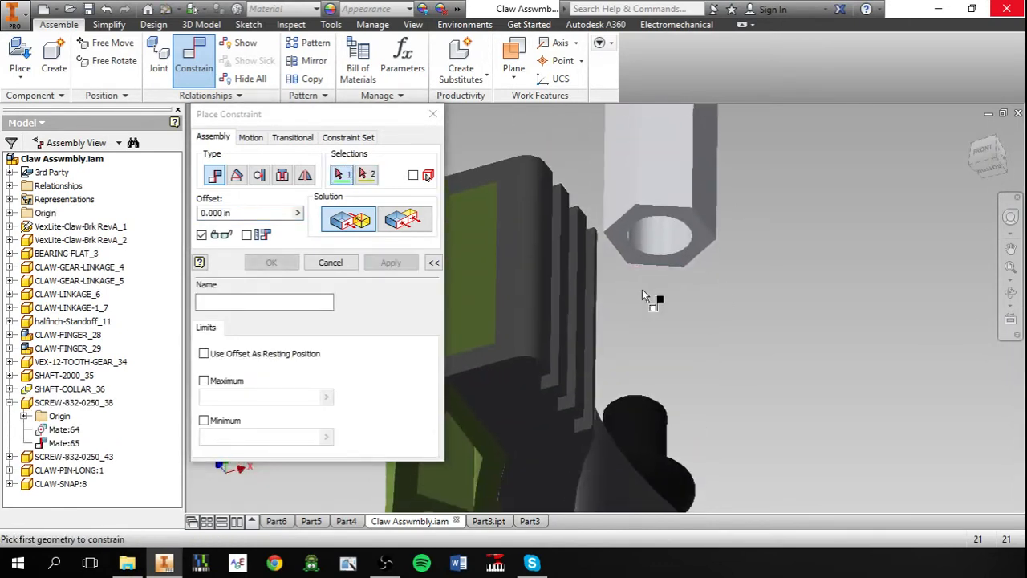
- Mate the lower screw's axis to the standoff's bore axis, and end constraint placement
scroll(676, 451, down, 2)
click(648, 427)
scroll(657, 426, up, 3)
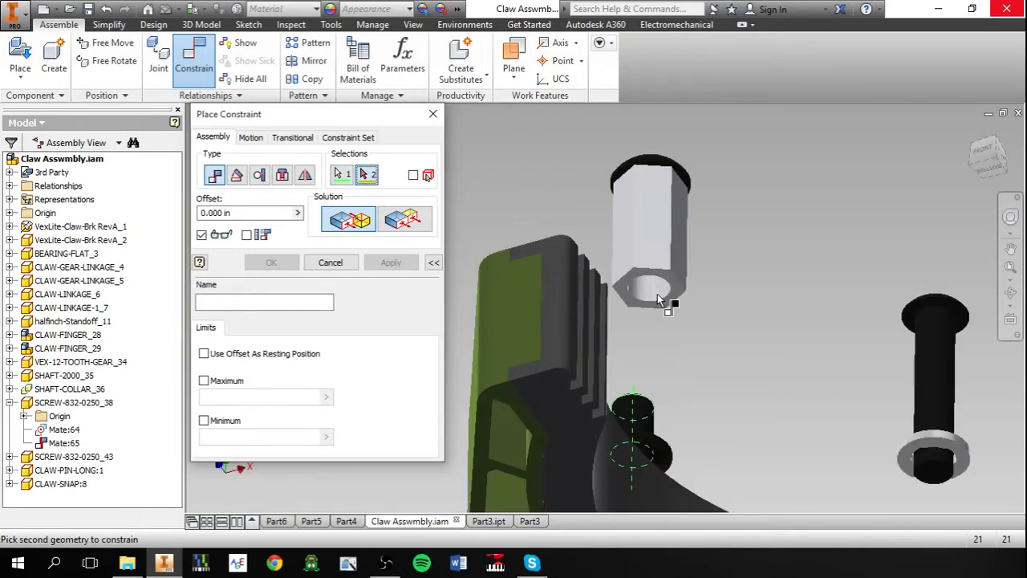
scroll(657, 293, down, 2)
click(651, 309)
middle_drag(651, 309, 663, 258)
click(400, 261)
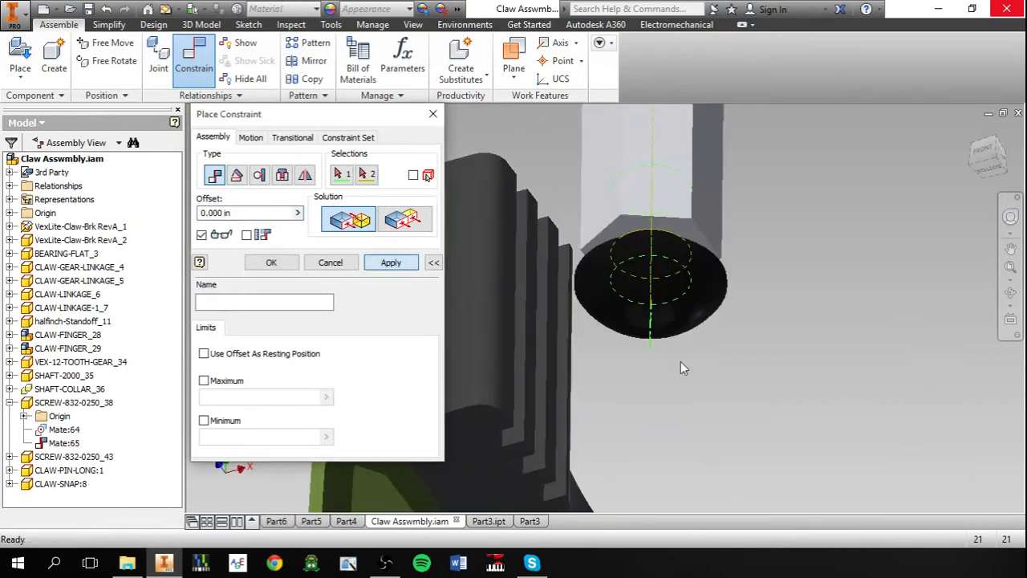
middle_drag(682, 364, 655, 309)
key(Escape)
- Pull the lower screw down out of the standoff and freely rotate it to expose the underside of its head
drag(660, 252, 669, 353)
middle_drag(752, 285, 646, 361)
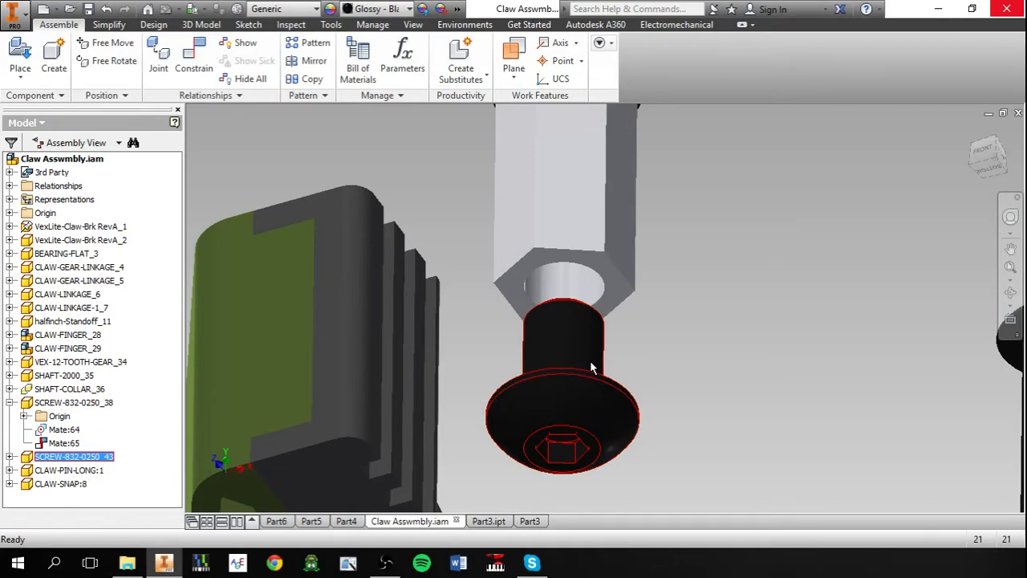
click(114, 60)
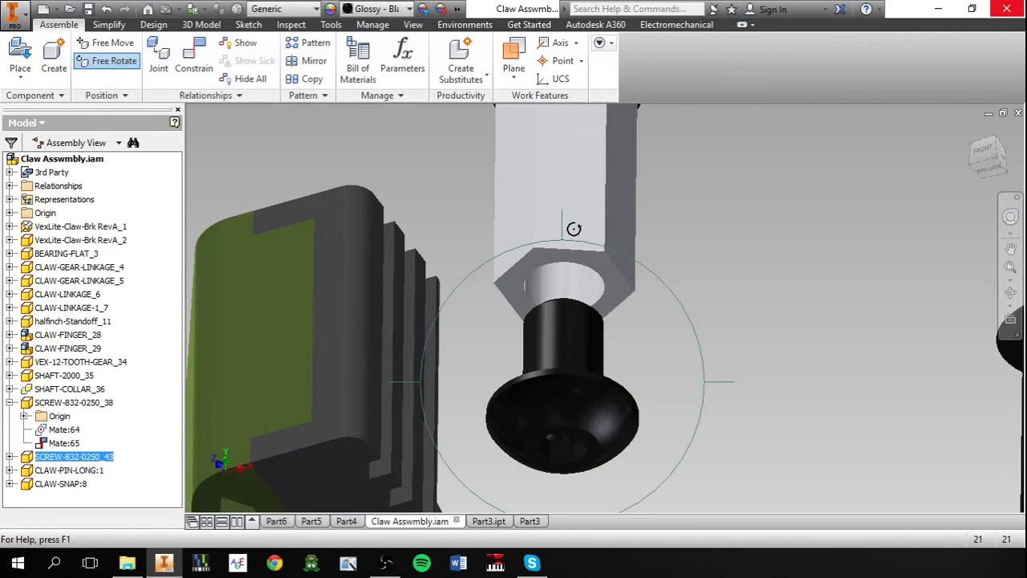
drag(573, 225, 569, 304)
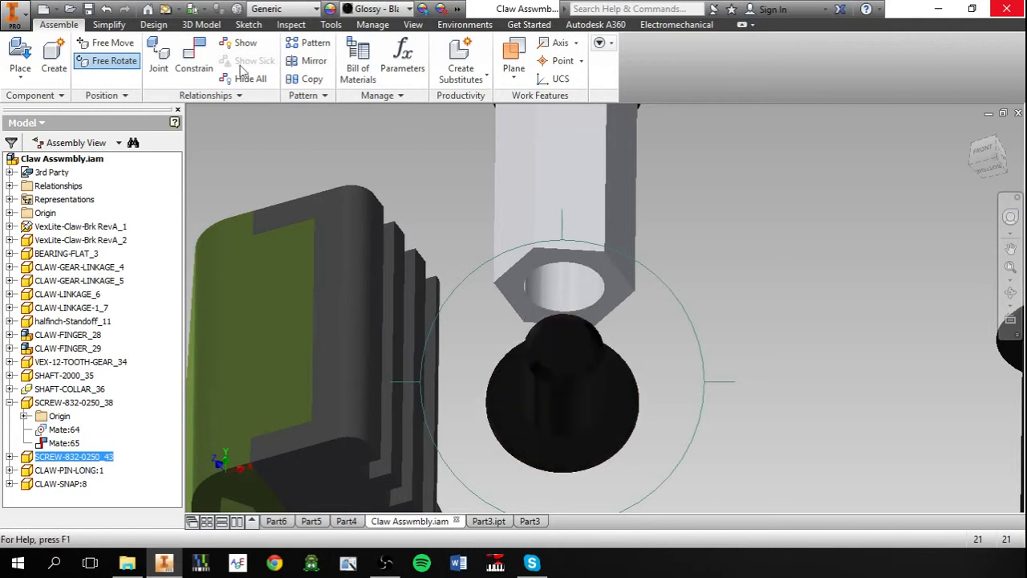
- Mate the underside of the lower screw's head to the standoff's bottom face, and check that the parts move together
click(192, 60)
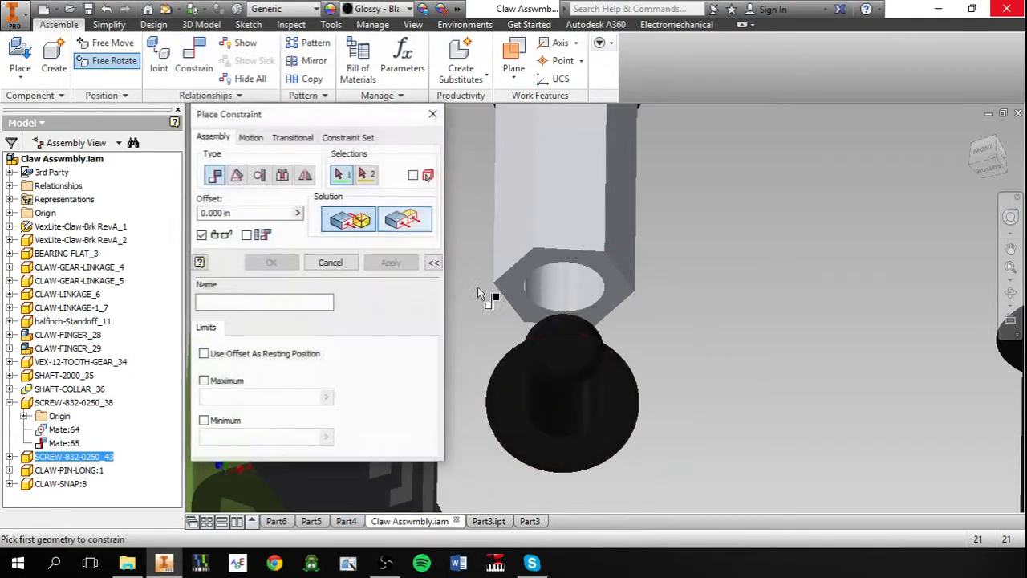
click(632, 401)
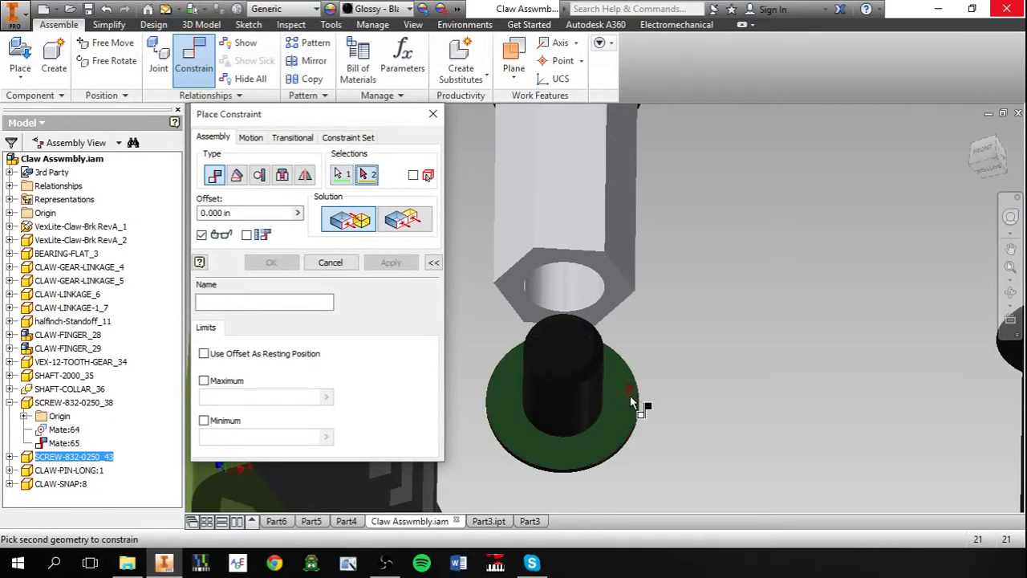
click(616, 279)
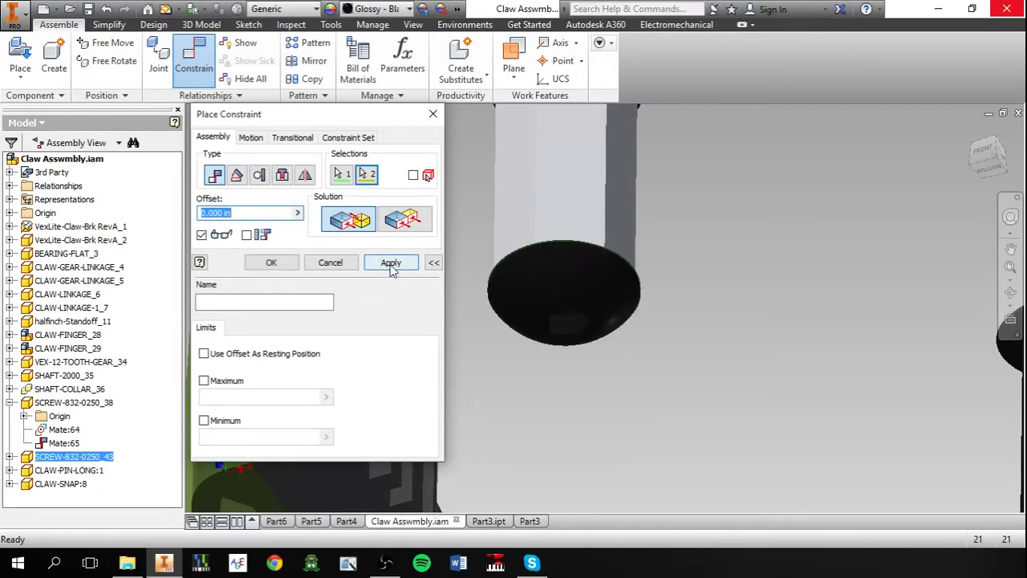
click(391, 264)
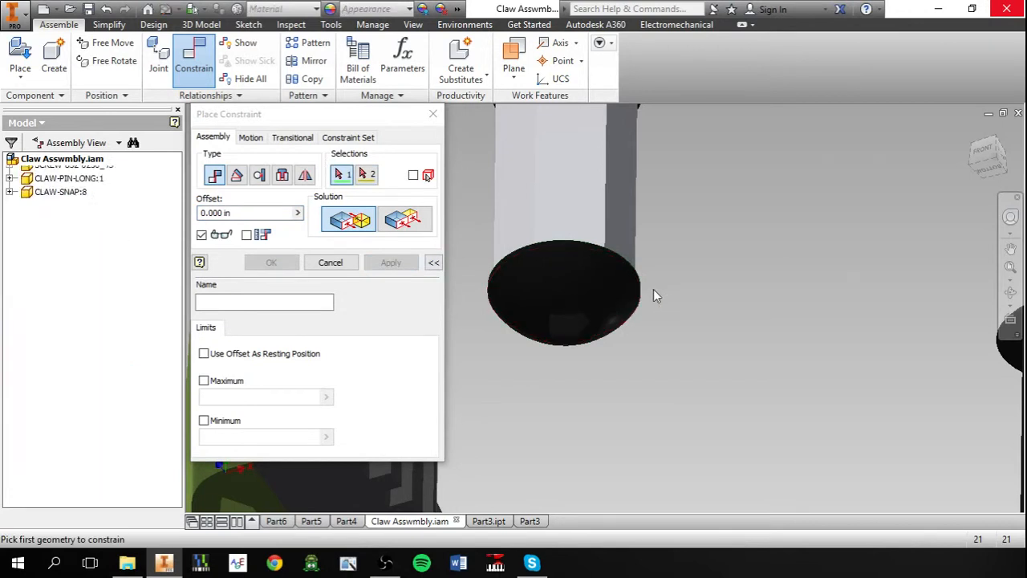
key(Escape)
drag(577, 256, 913, 285)
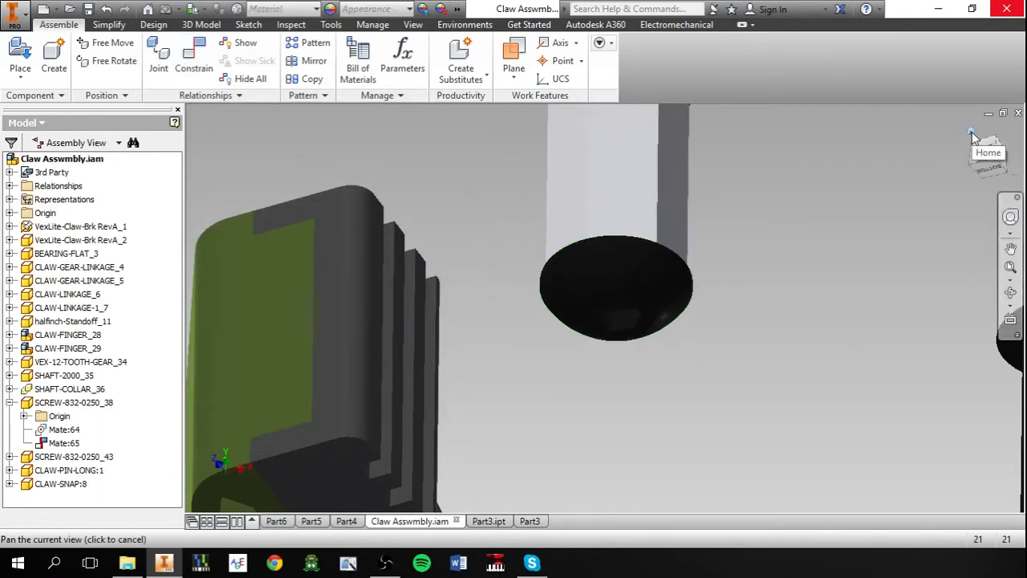
- Copy the pin with its snap ring and the standoff with its two screws, and paste three more sets
click(970, 131)
middle_drag(367, 266, 393, 285)
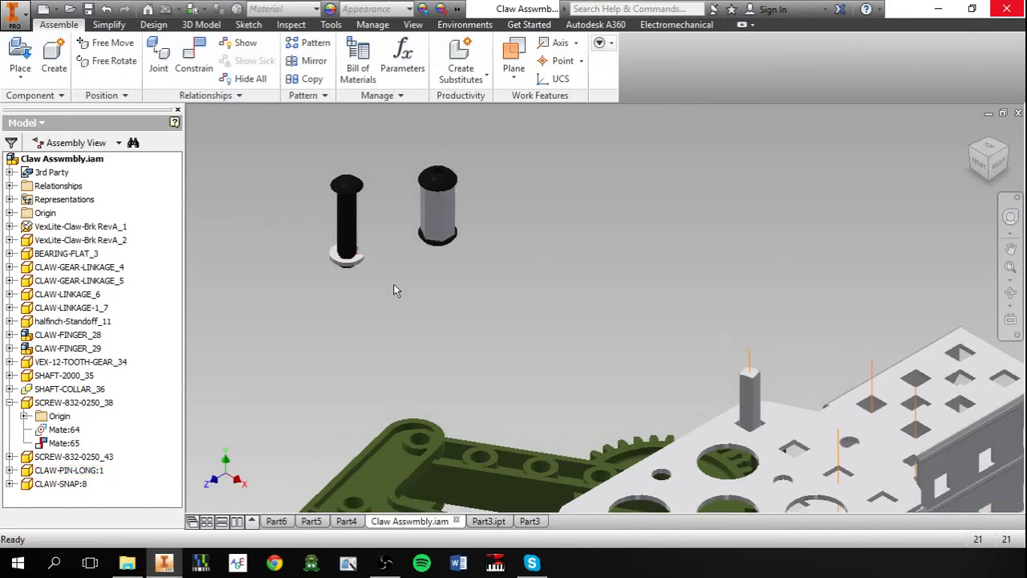
drag(576, 331, 250, 131)
key(ctrl+c)
key(ctrl+v)
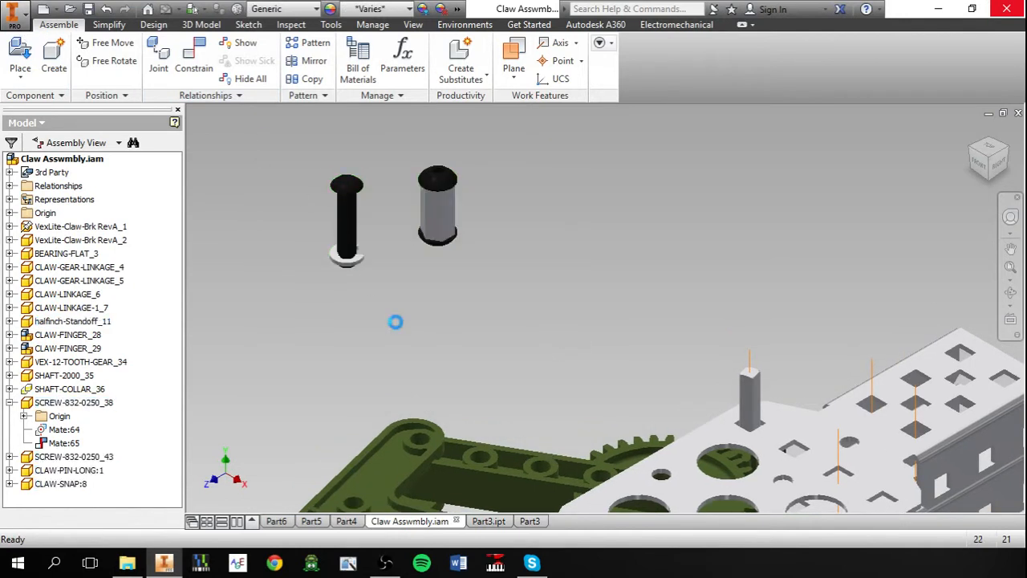
key(ctrl+v)
key(ctrl+v)
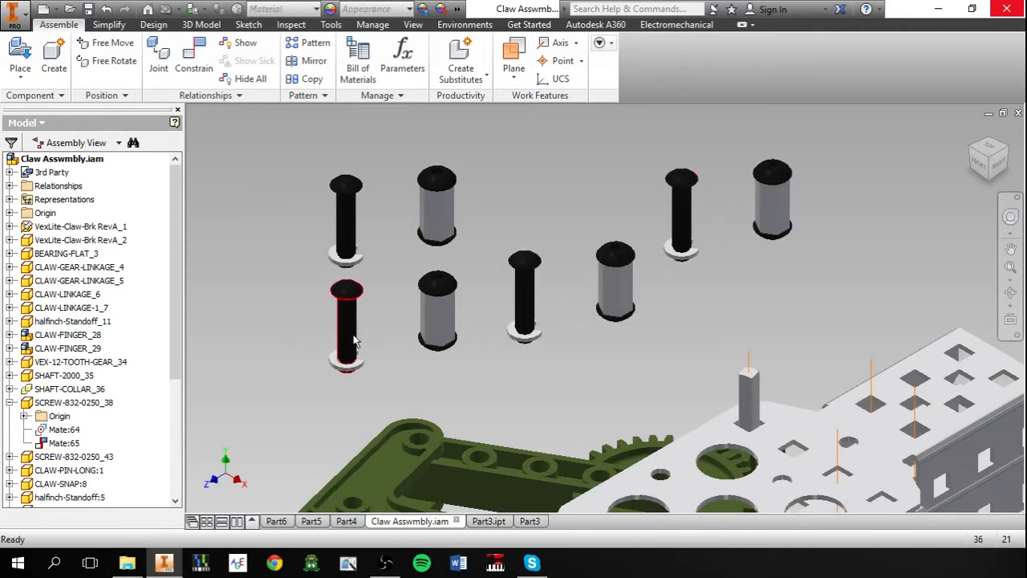
- Move the pasted pin and standoff sets nearest the originals apart so each set stands clear above the claw
drag(349, 329, 312, 353)
drag(438, 317, 392, 327)
scroll(392, 327, up, 1)
middle_drag(423, 288, 433, 252)
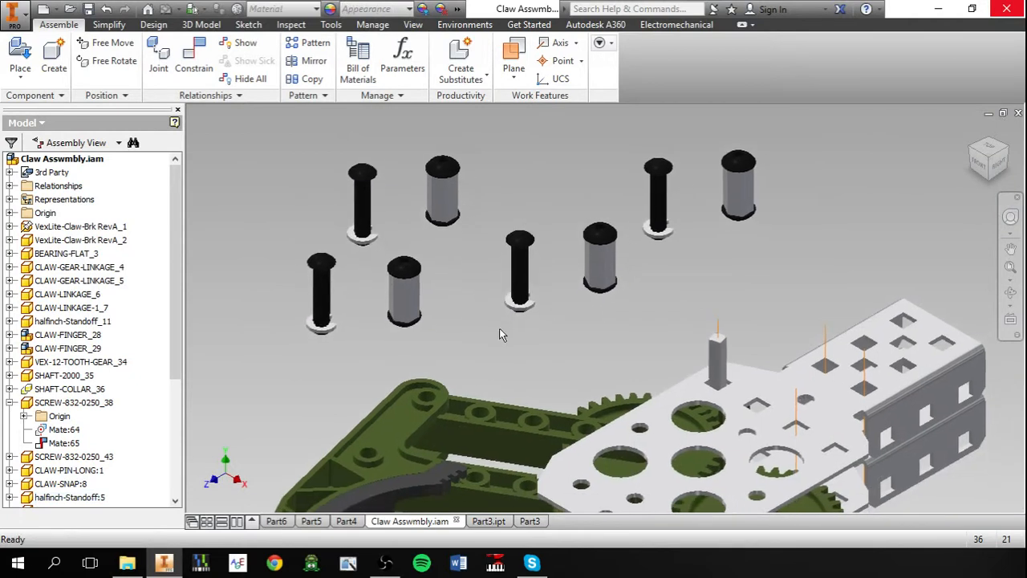
middle_drag(504, 335, 437, 273)
scroll(441, 282, up, 1)
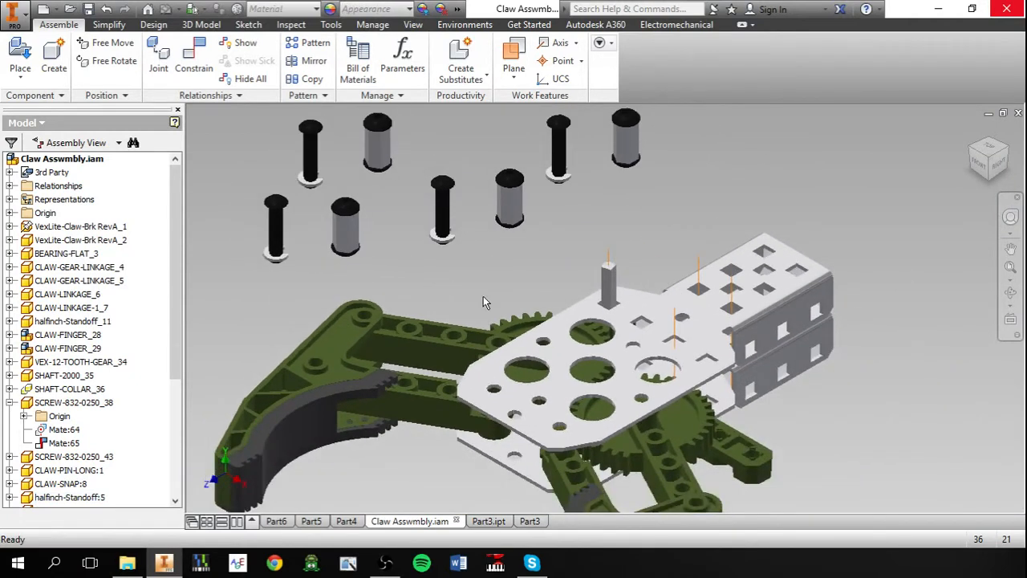
middle_drag(483, 296, 454, 288)
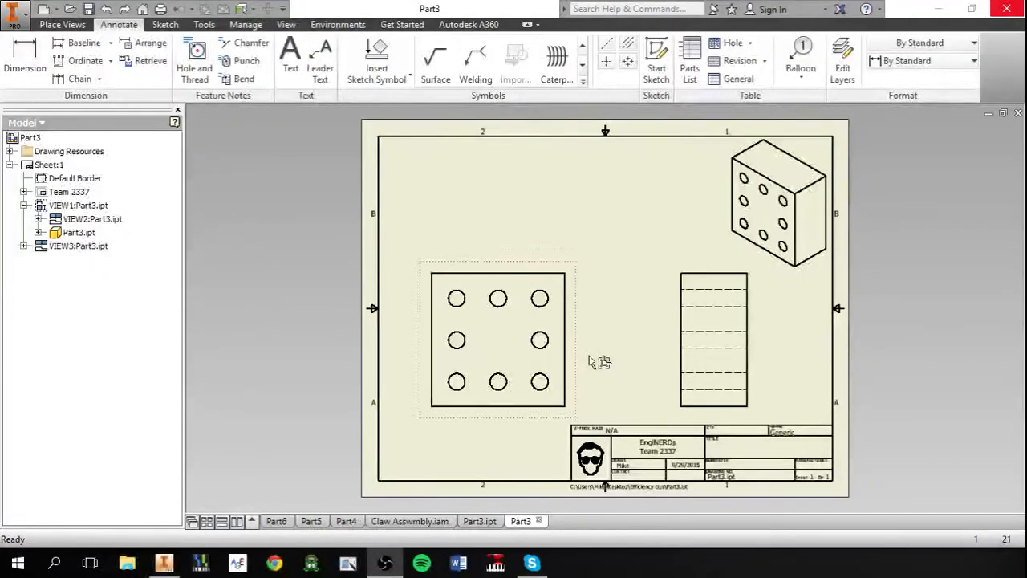